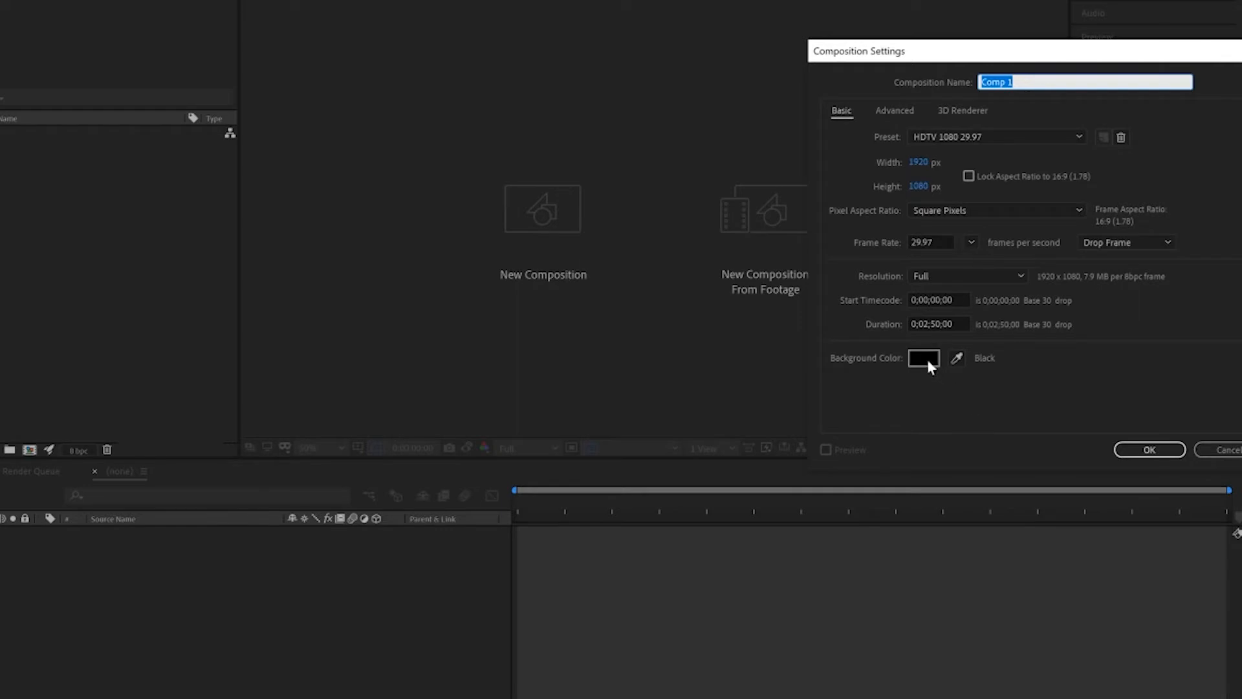
Create the 1920 x 1080 composition with a pure red FF0000 background and display the transparency grid.
{"action": "left_click", "coordinate": [924, 358]}
{"action": "type", "text": "F70808"}
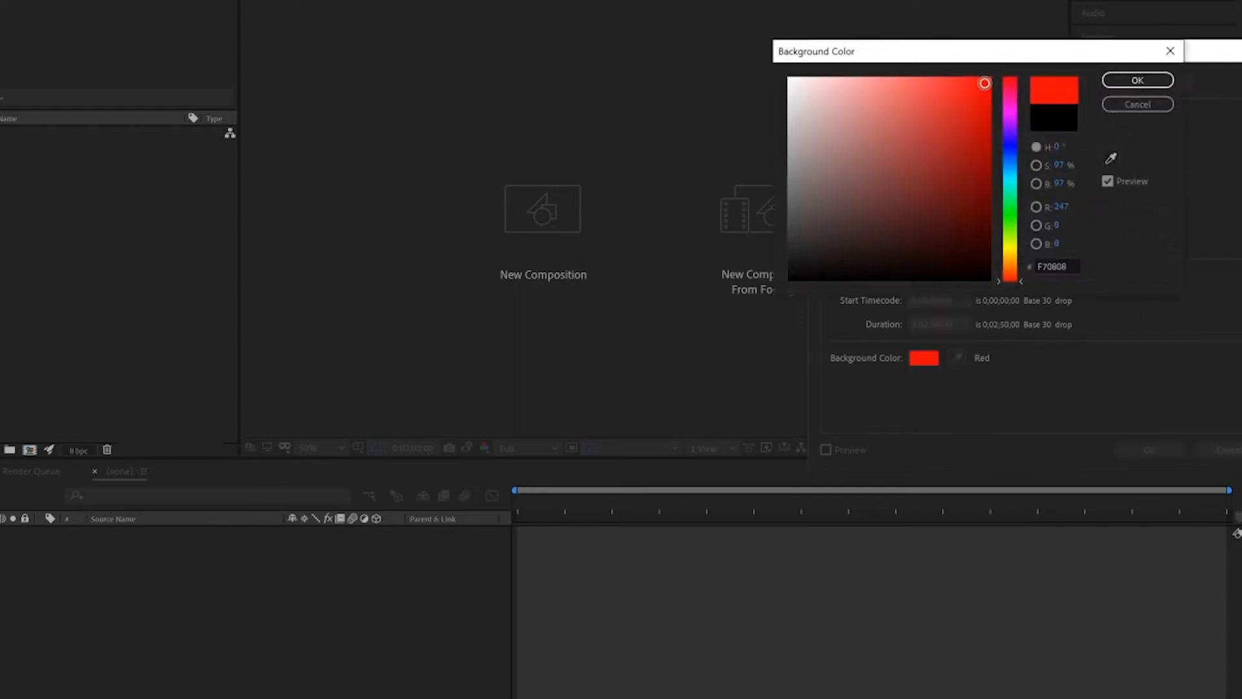
{"action": "left_click_drag", "start_coordinate": [984, 82], "coordinate": [1006, 73]}
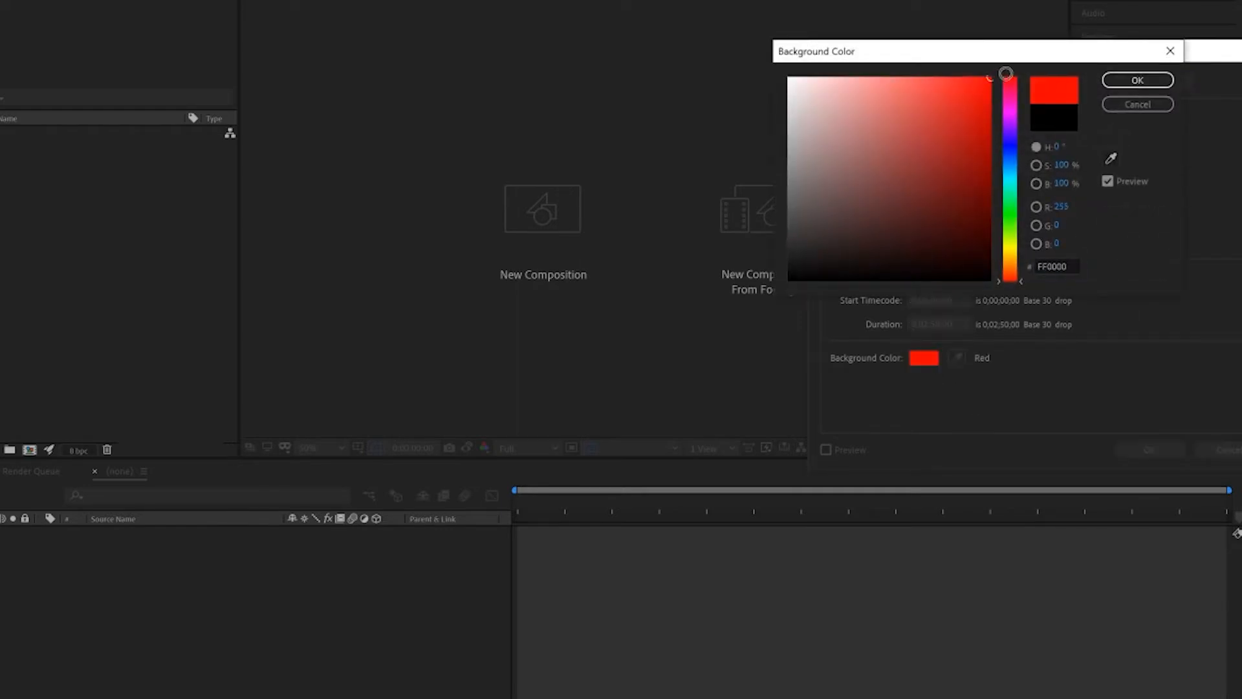
{"action": "left_click", "coordinate": [1138, 79]}
{"action": "left_click", "coordinate": [1149, 449]}
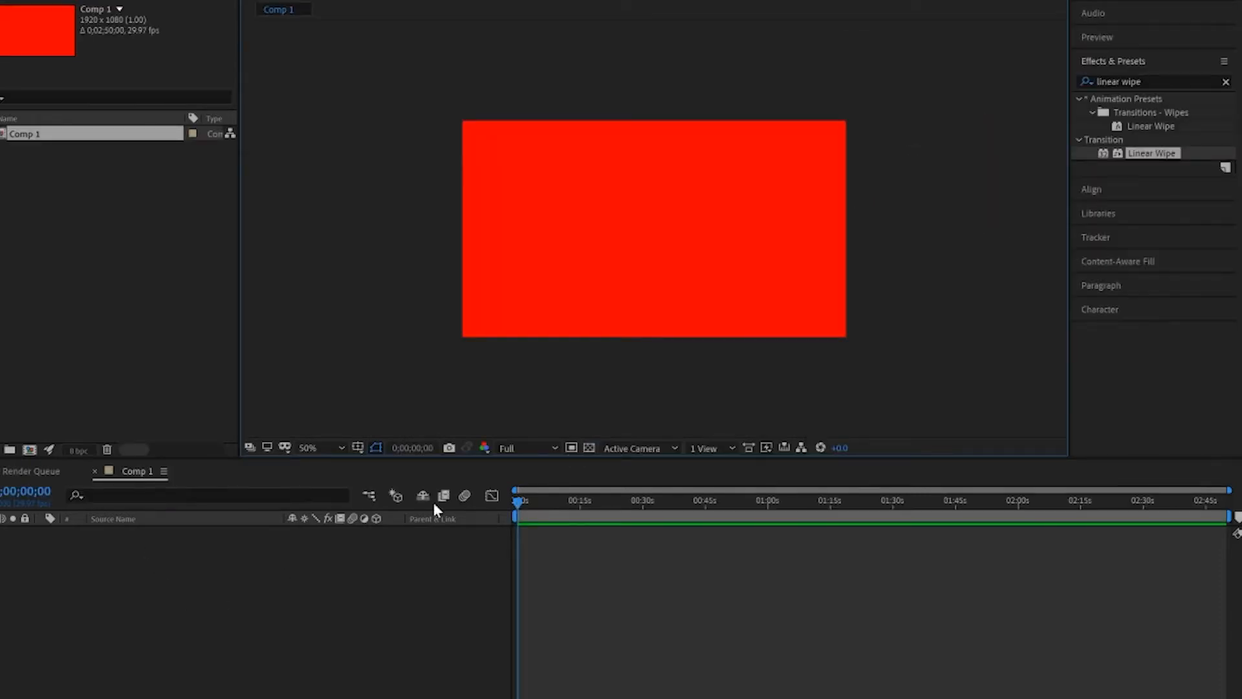
{"action": "left_click", "coordinate": [588, 447]}
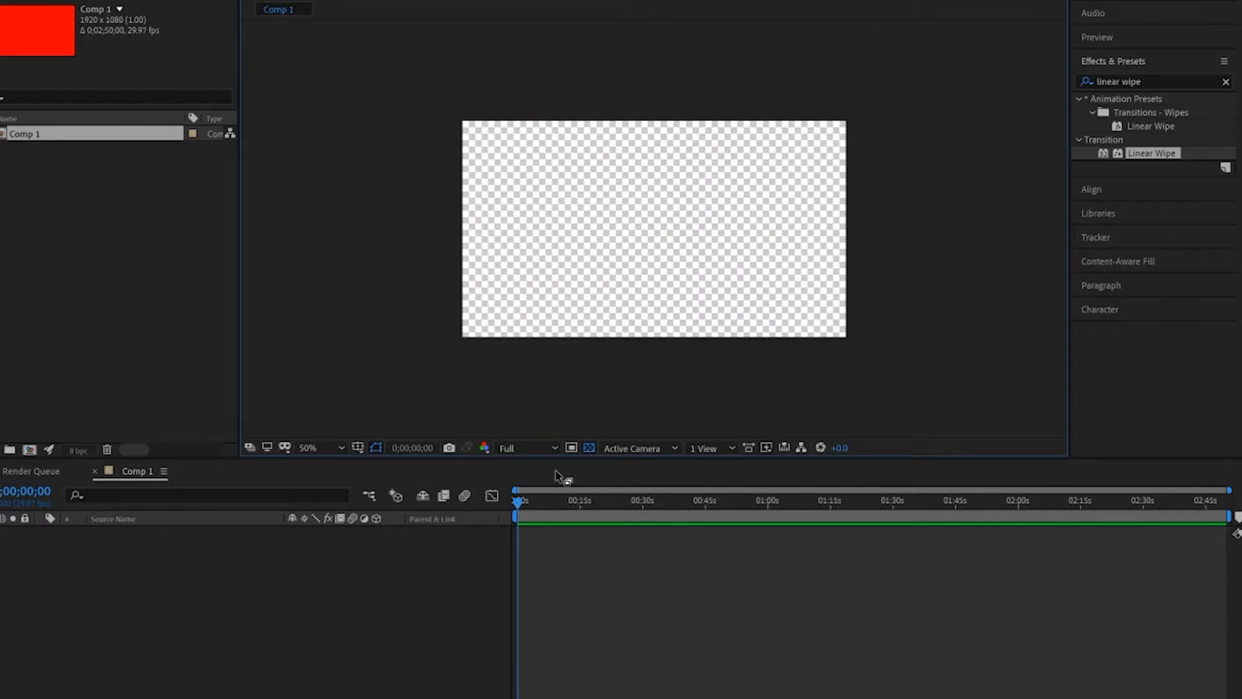
Add a composition-sized solid layer in pure red FF0000 and deselect it.
{"action": "right_click", "coordinate": [364, 572]}
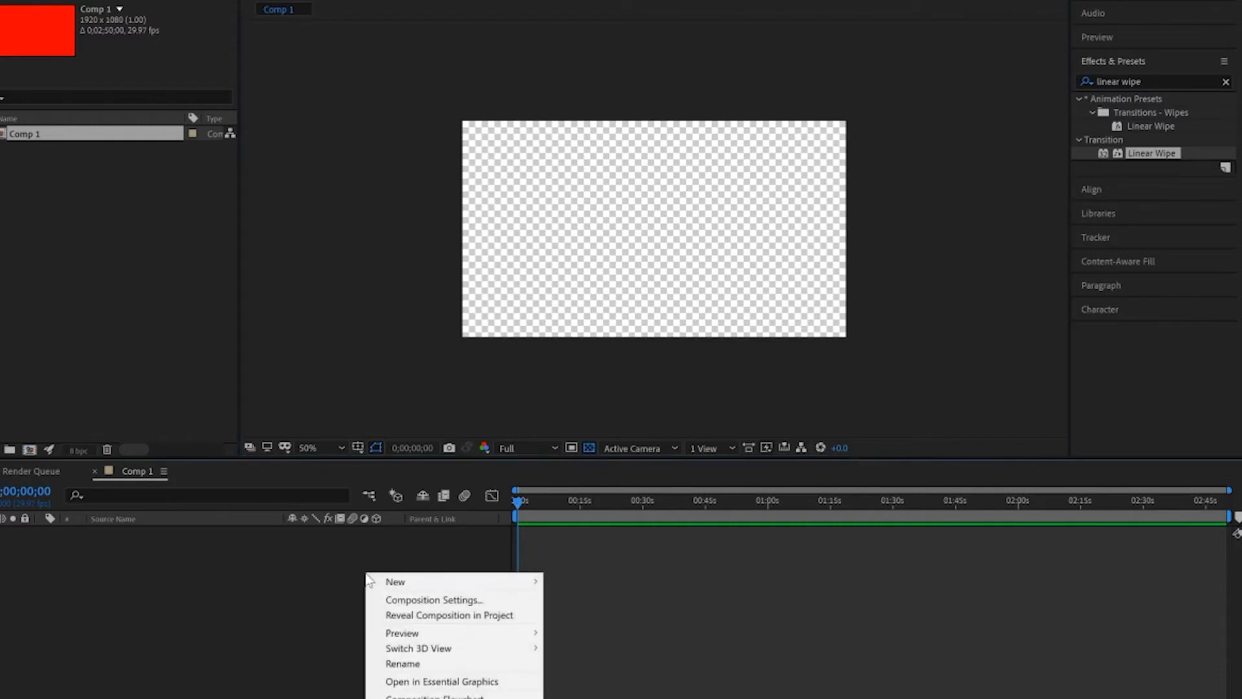
{"action": "mouse_move", "coordinate": [521, 583]}
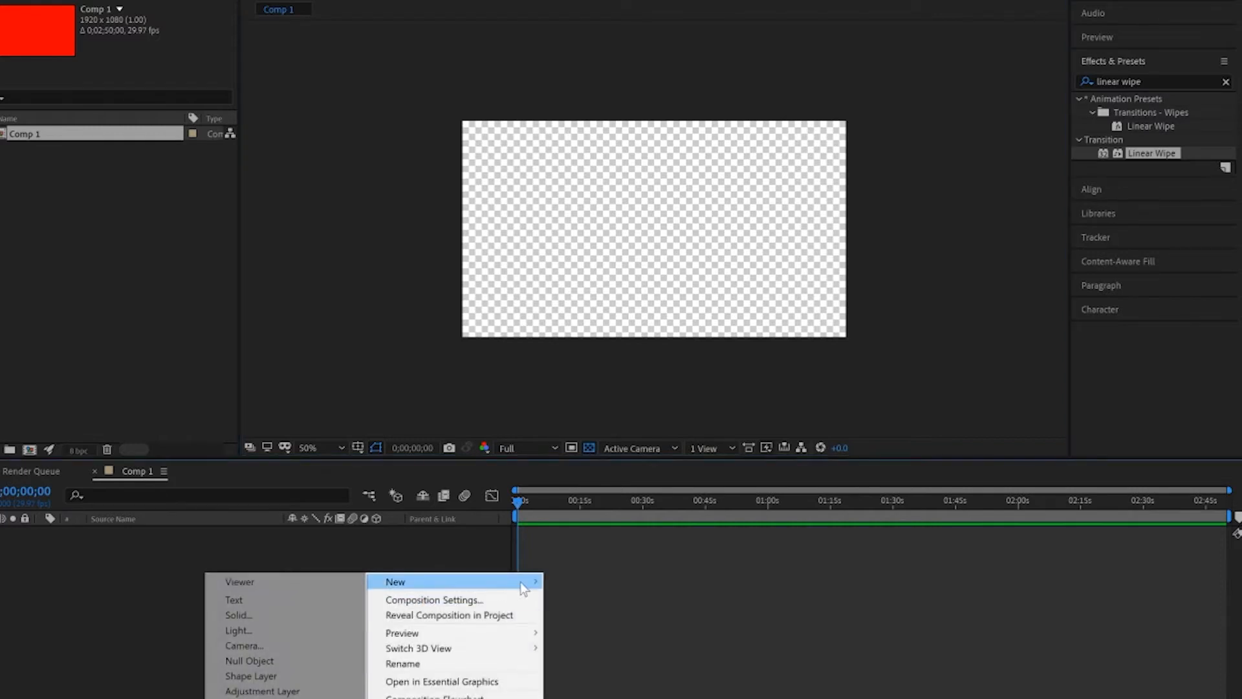
{"action": "left_click", "coordinate": [265, 618]}
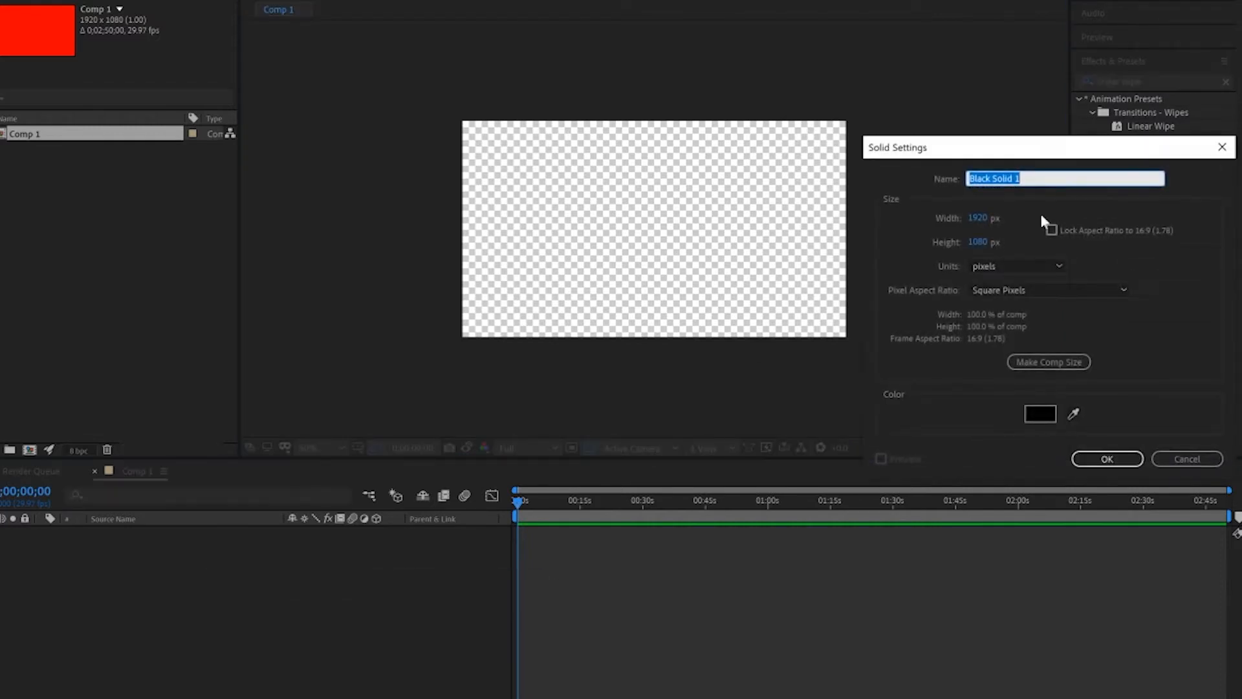
{"action": "left_click", "coordinate": [1042, 415]}
{"action": "left_click", "coordinate": [986, 77]}
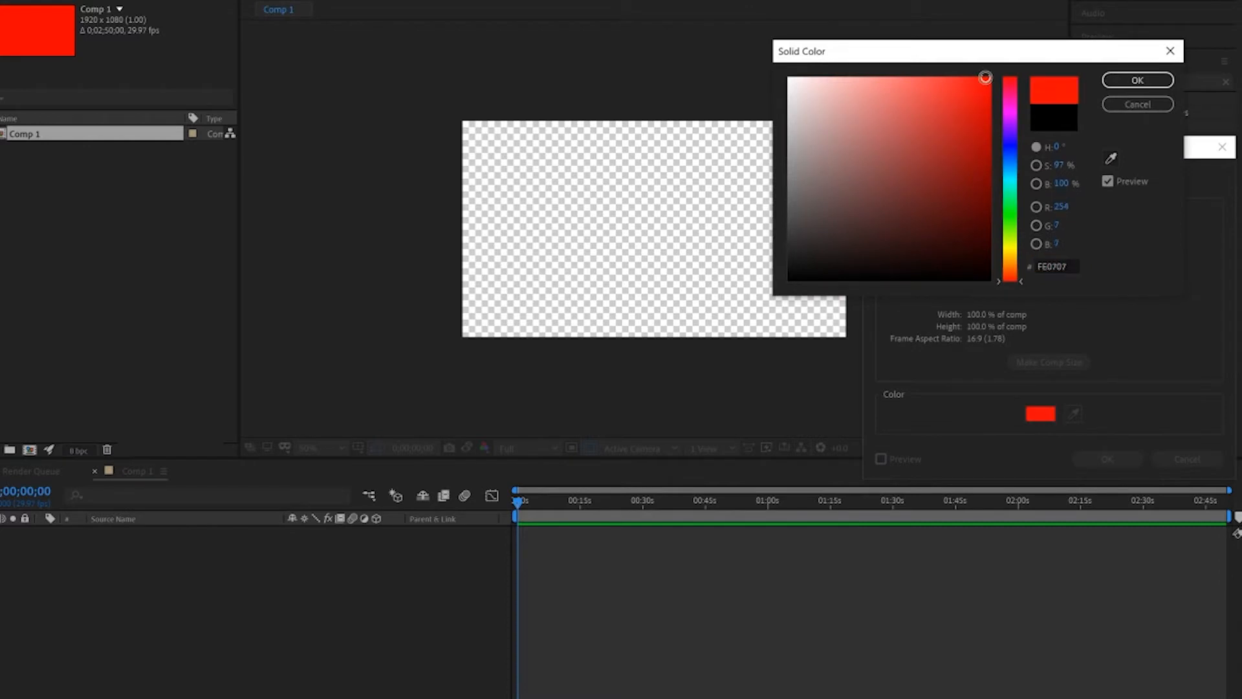
{"action": "left_click", "coordinate": [1155, 78]}
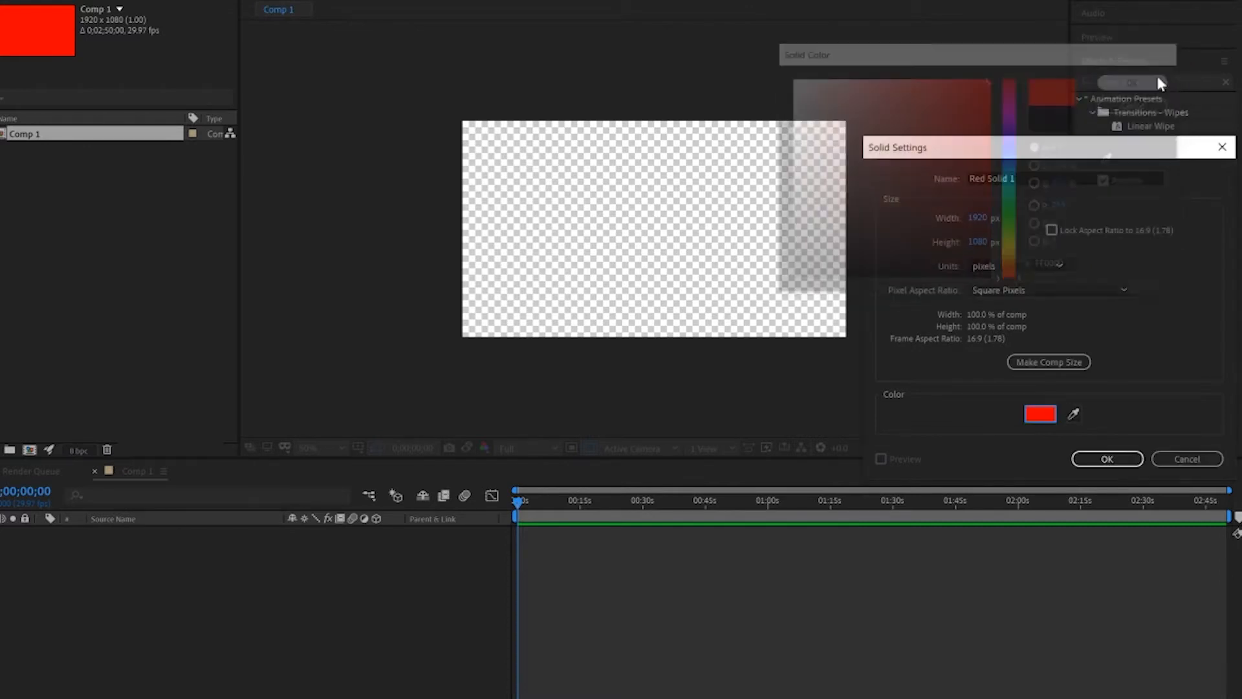
{"action": "left_click", "coordinate": [1099, 458]}
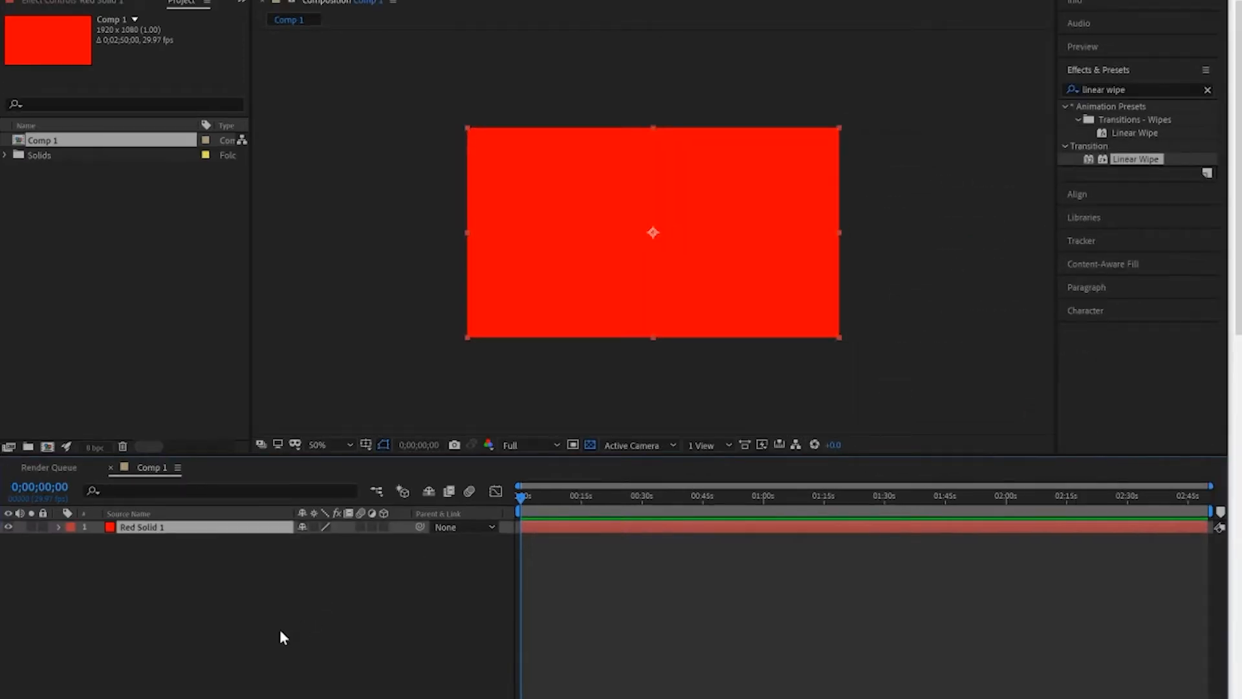
{"action": "left_click", "coordinate": [280, 630]}
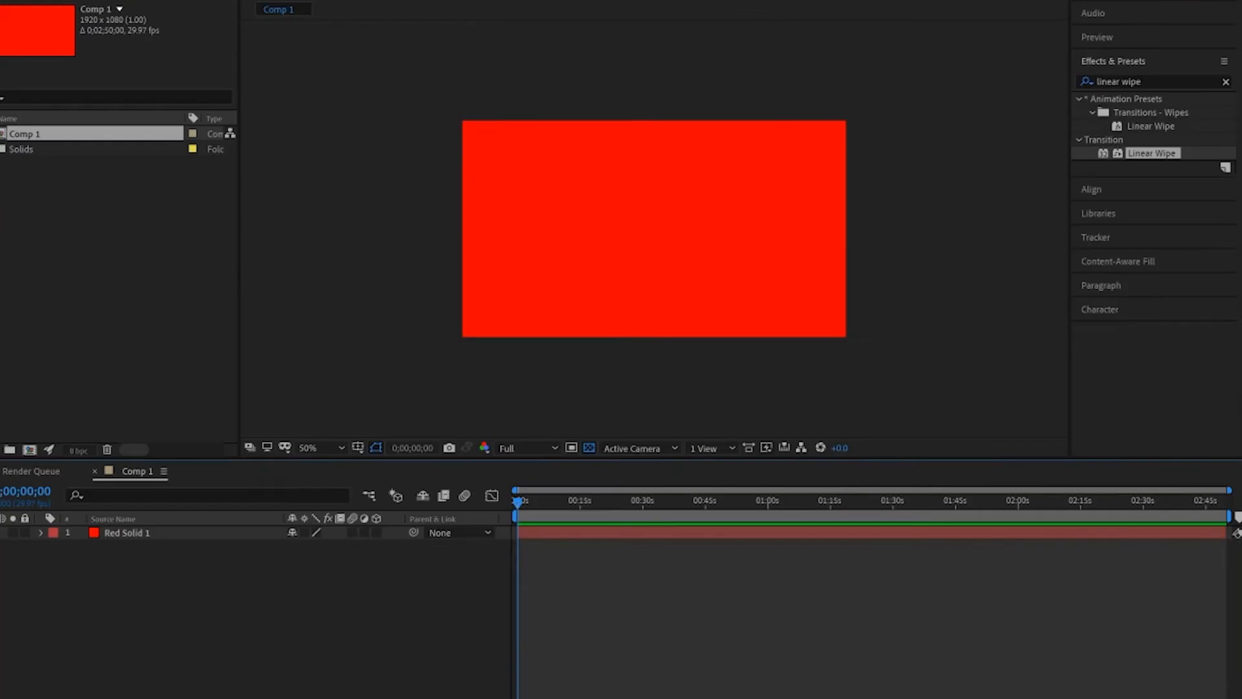
Add a text layer reading "HELLO YOU!" with a black fill over the red solid.
{"action": "key", "text": "ctrl+t"}
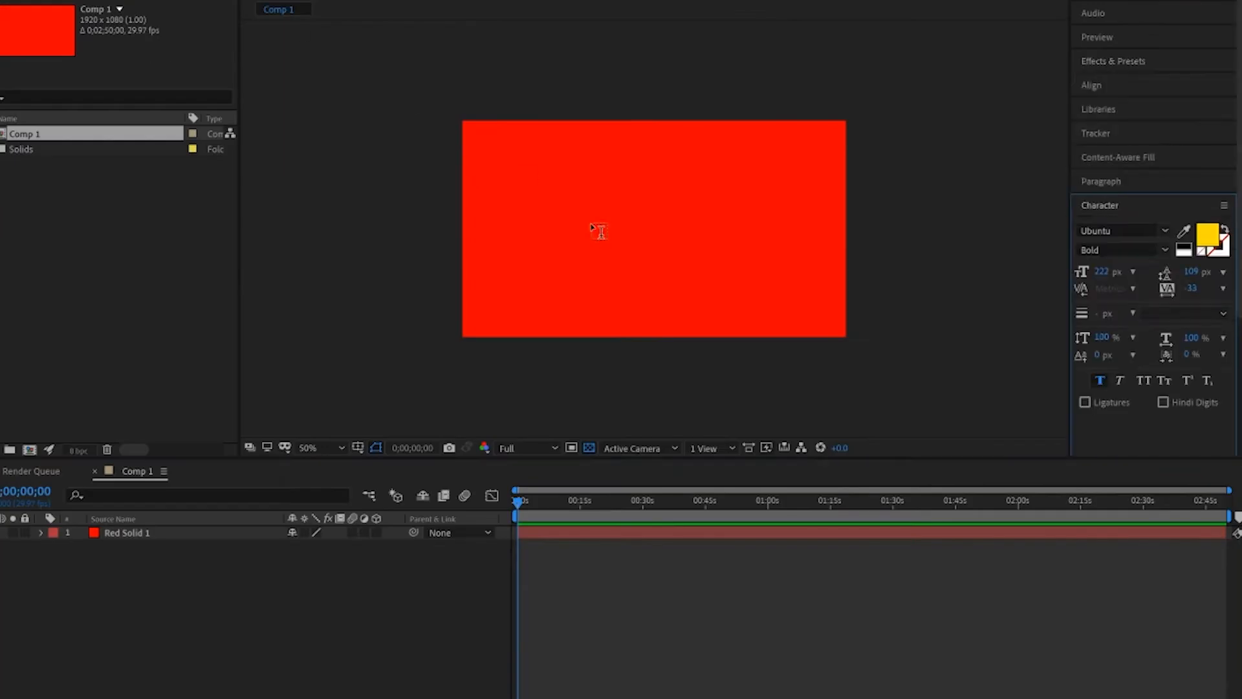
{"action": "left_click", "coordinate": [596, 218]}
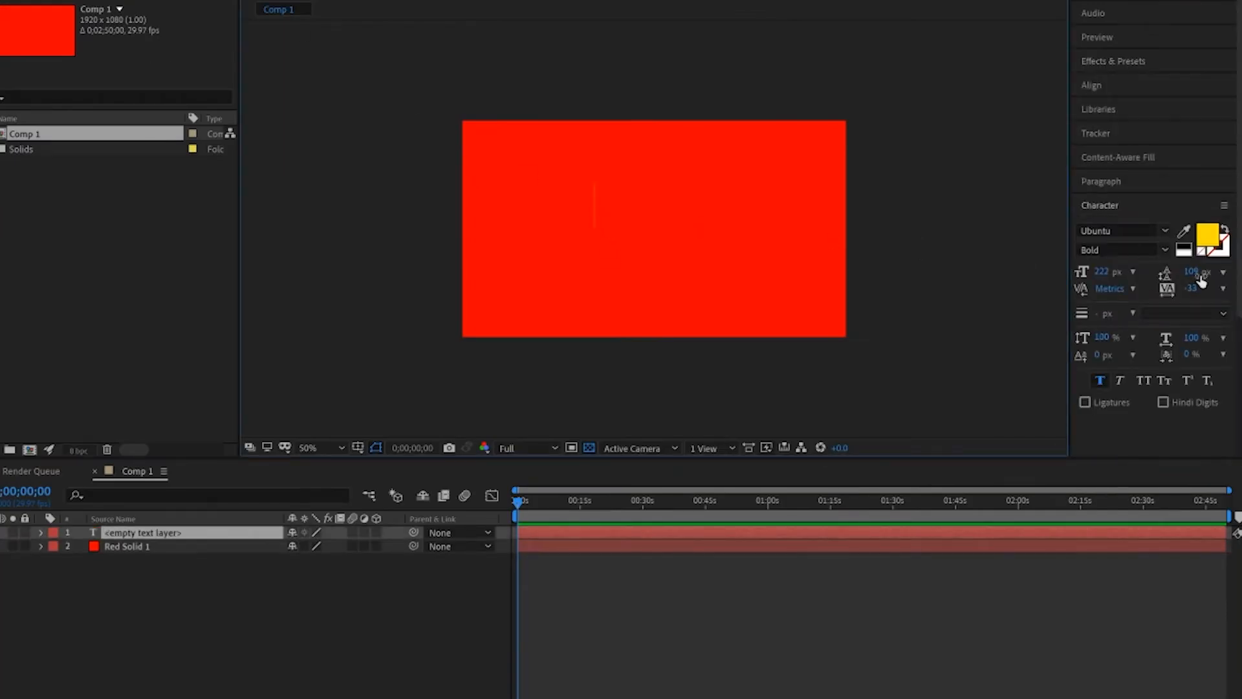
{"action": "left_click", "coordinate": [1186, 234]}
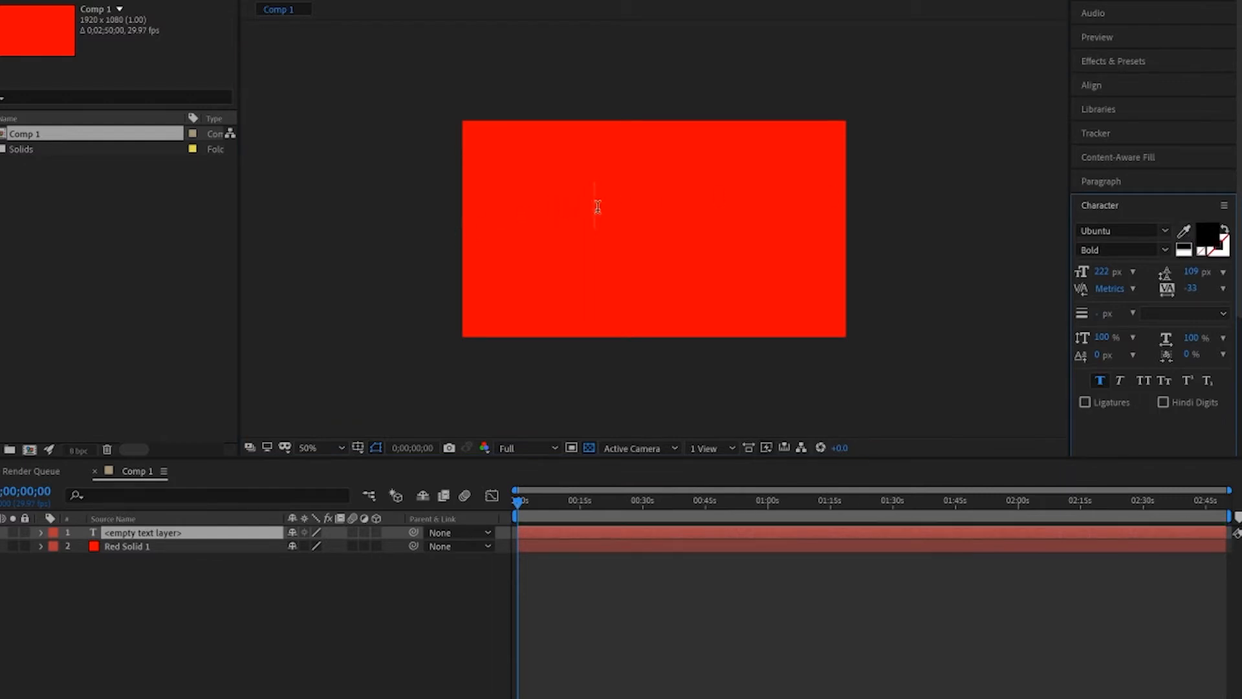
{"action": "left_click", "coordinate": [598, 207]}
{"action": "type", "text": "HE"}
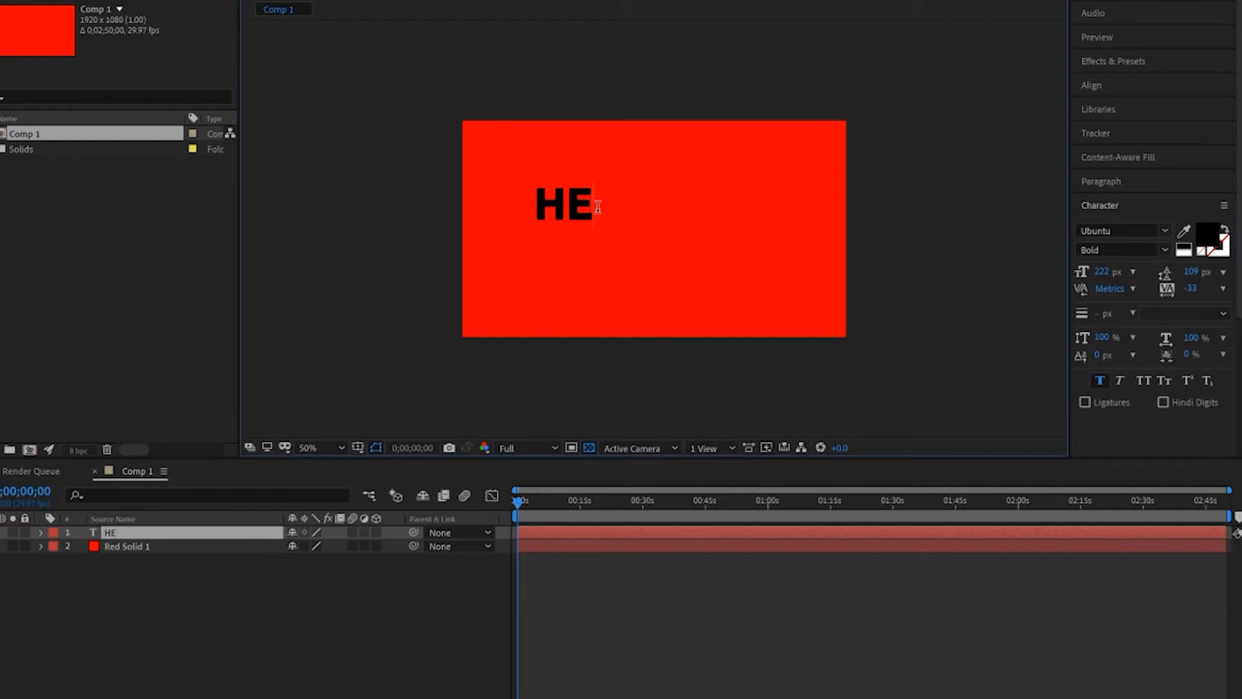
{"action": "type", "text": "LLO Y"}
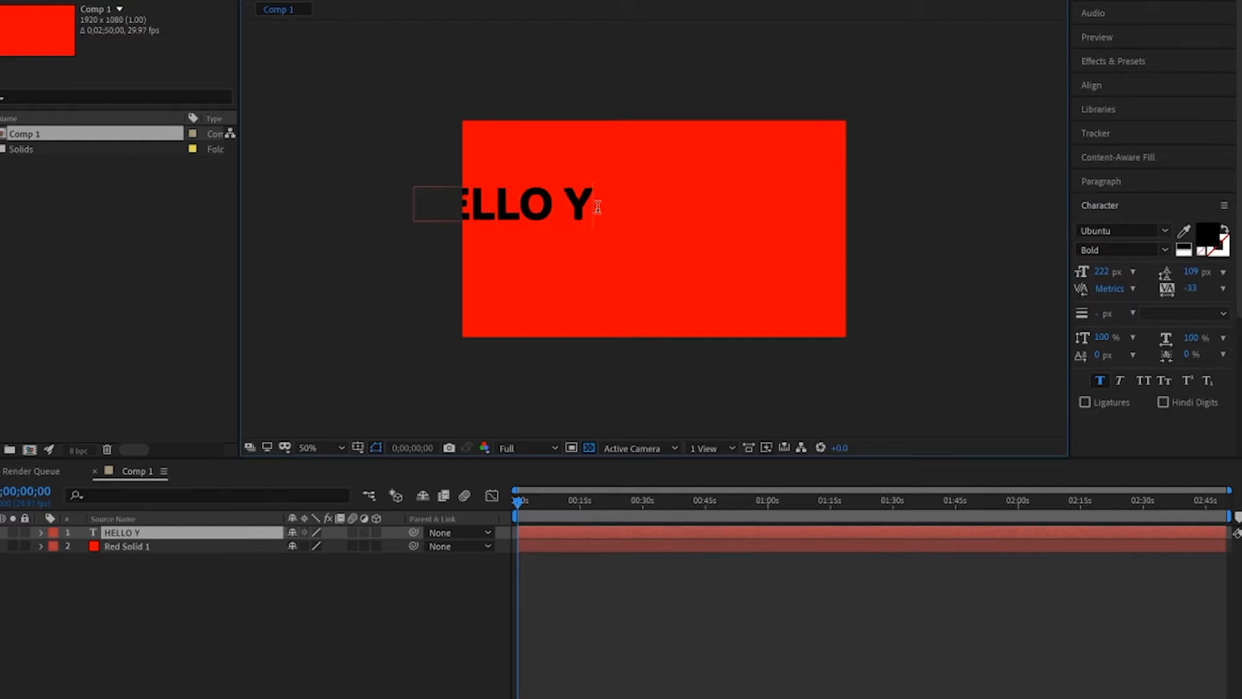
{"action": "type", "text": "OU!"}
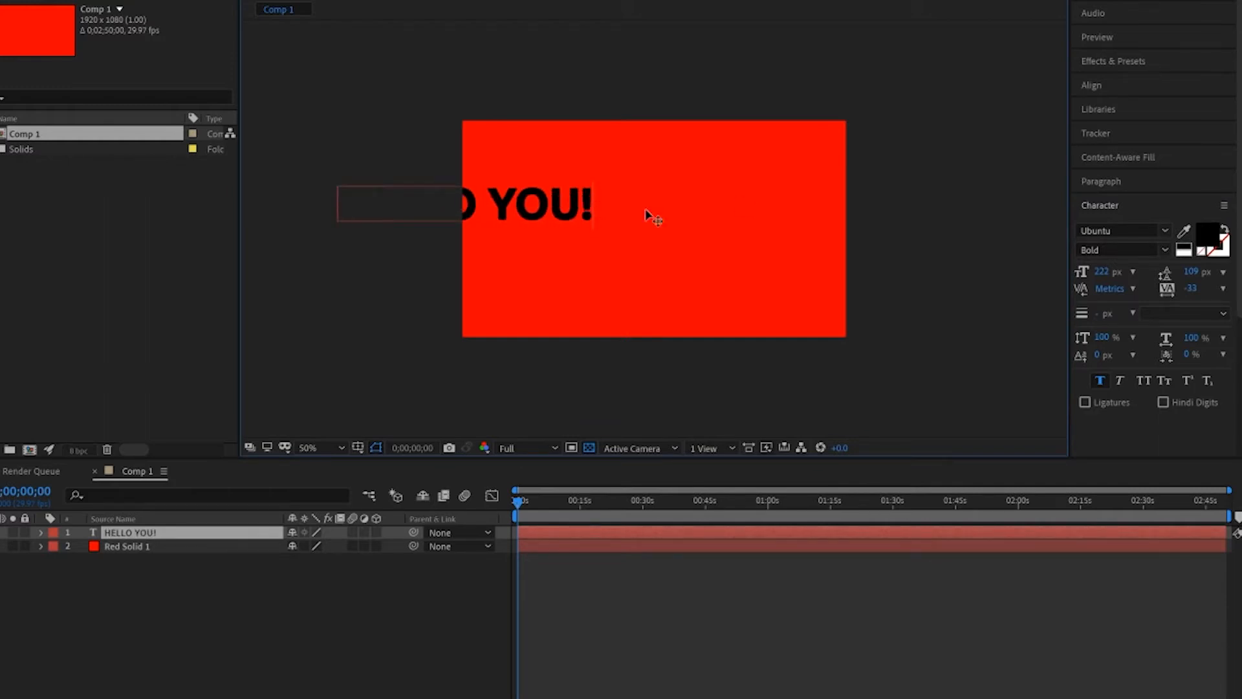
Centre the text layer horizontally and vertically in the composition, then deselect it.
{"action": "left_click", "coordinate": [1089, 84]}
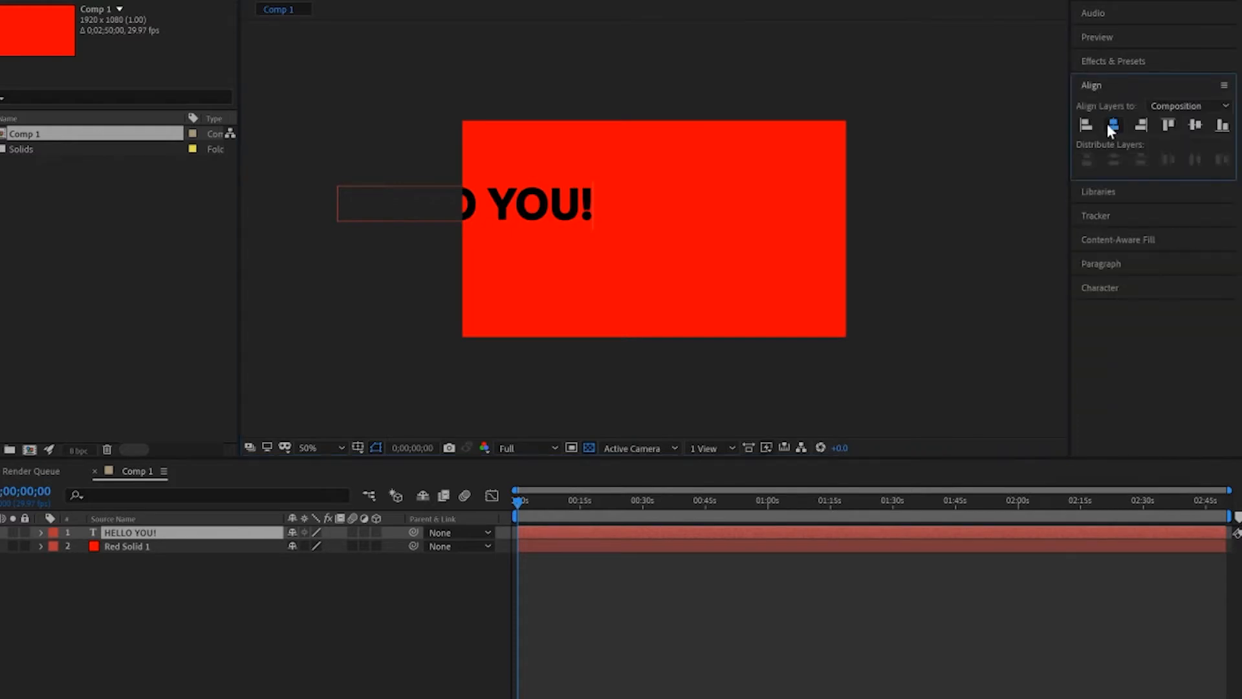
{"action": "left_click", "coordinate": [1113, 124]}
{"action": "left_click", "coordinate": [1198, 123]}
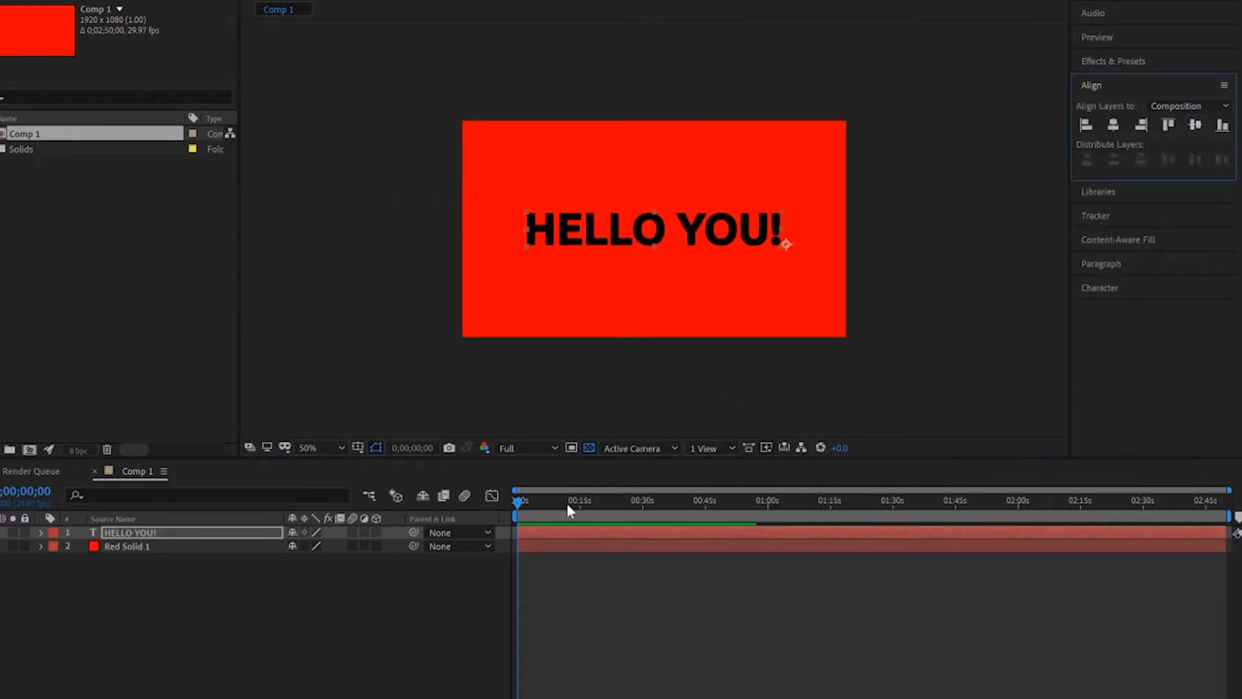
{"action": "left_click", "coordinate": [259, 623]}
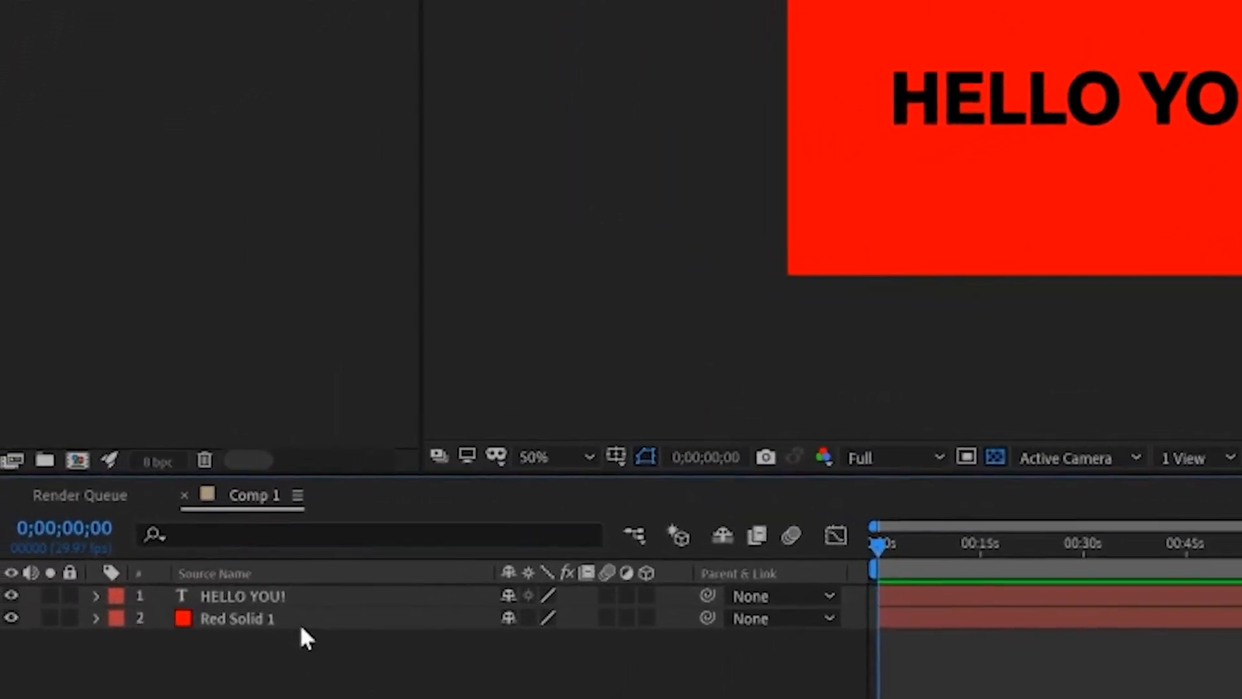
Duplicate the "HELLO YOU!" text layer and hide the original beneath the copy.
{"action": "left_click", "coordinate": [283, 595]}
{"action": "key", "text": "Return"}
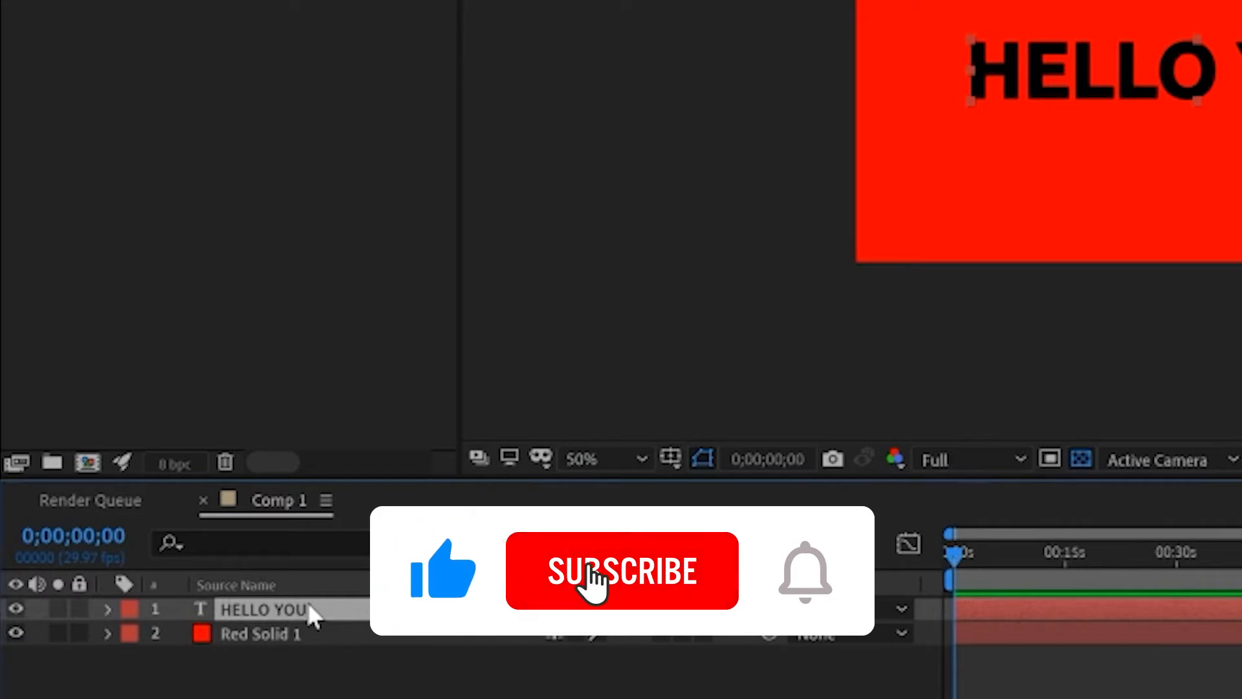
{"action": "key", "text": "ctrl+d"}
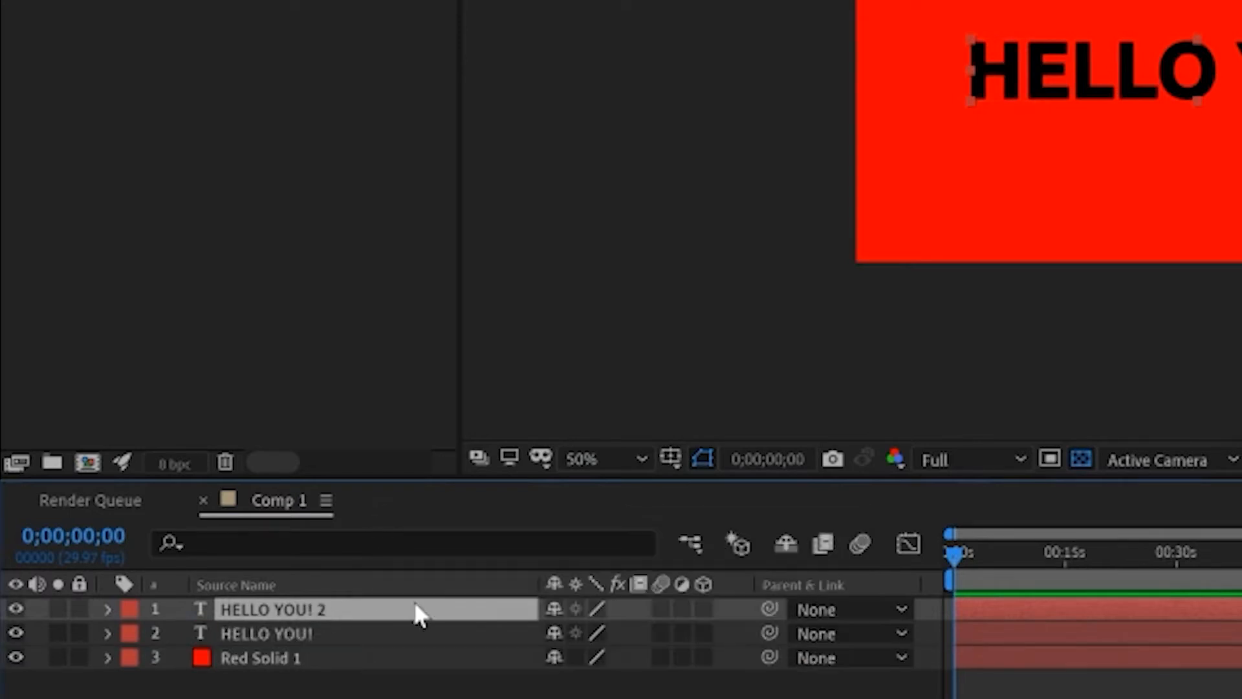
{"action": "left_click", "coordinate": [11, 635]}
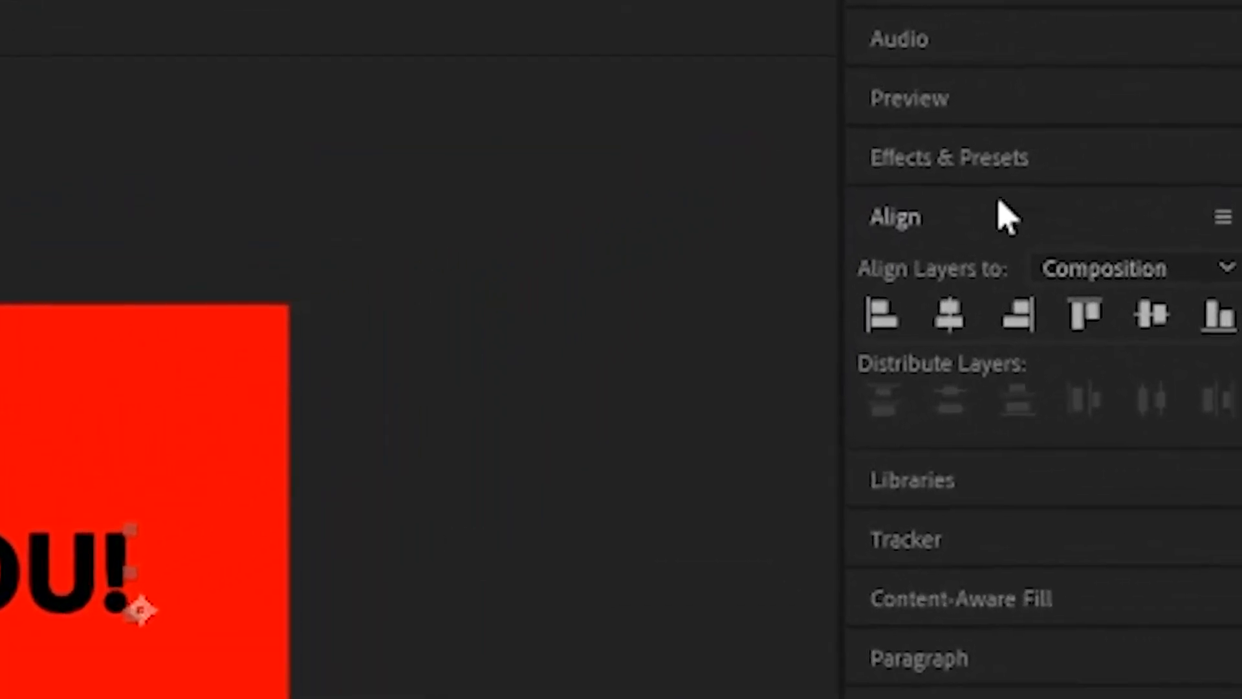
Apply the Linear Wipe effect to the duplicate text layer and keyframe its Transition Completion: 0% at 2 seconds, 84% at 10 seconds.
{"action": "left_click", "coordinate": [987, 186]}
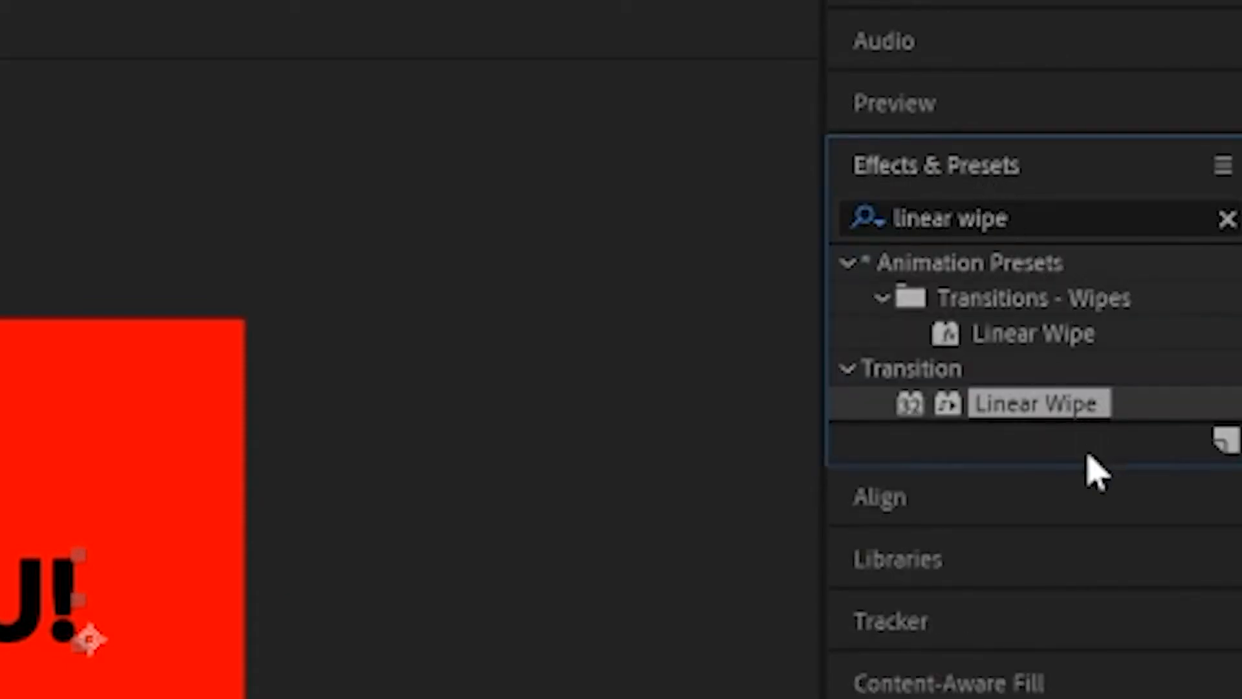
{"action": "left_click_drag", "start_coordinate": [1040, 401], "coordinate": [192, 535]}
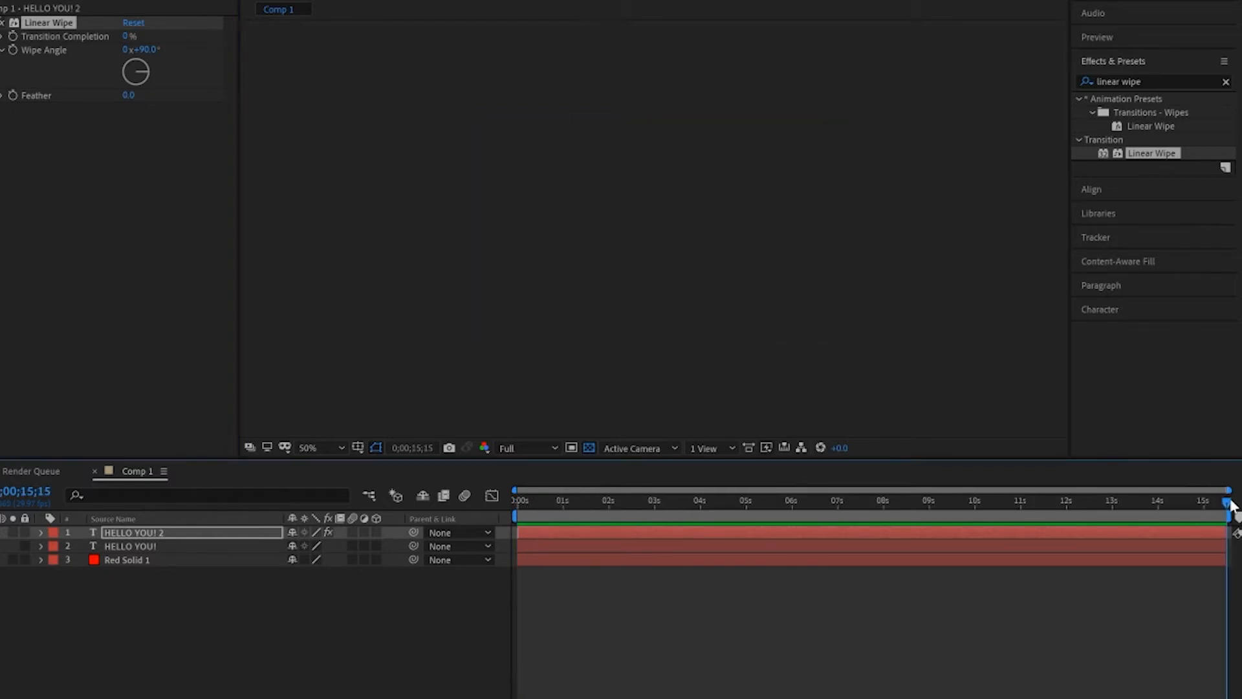
{"action": "left_click_drag", "start_coordinate": [1228, 503], "coordinate": [612, 521]}
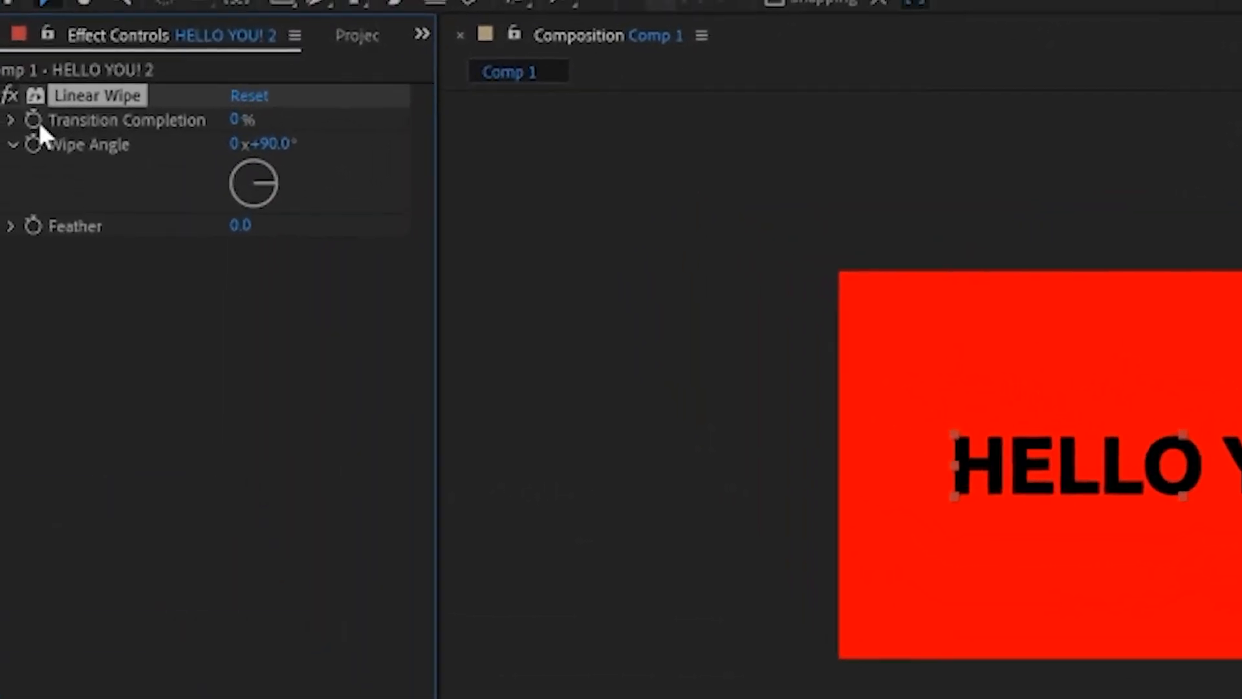
{"action": "left_click", "coordinate": [44, 162]}
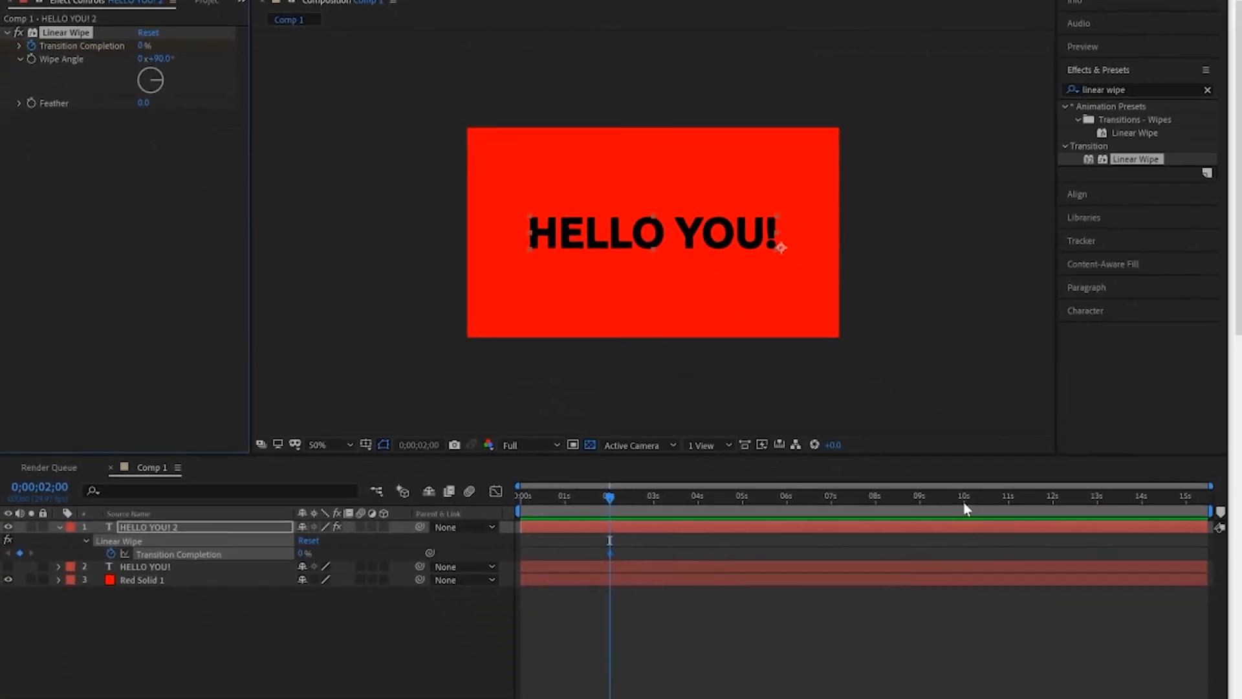
{"action": "left_click", "coordinate": [964, 496]}
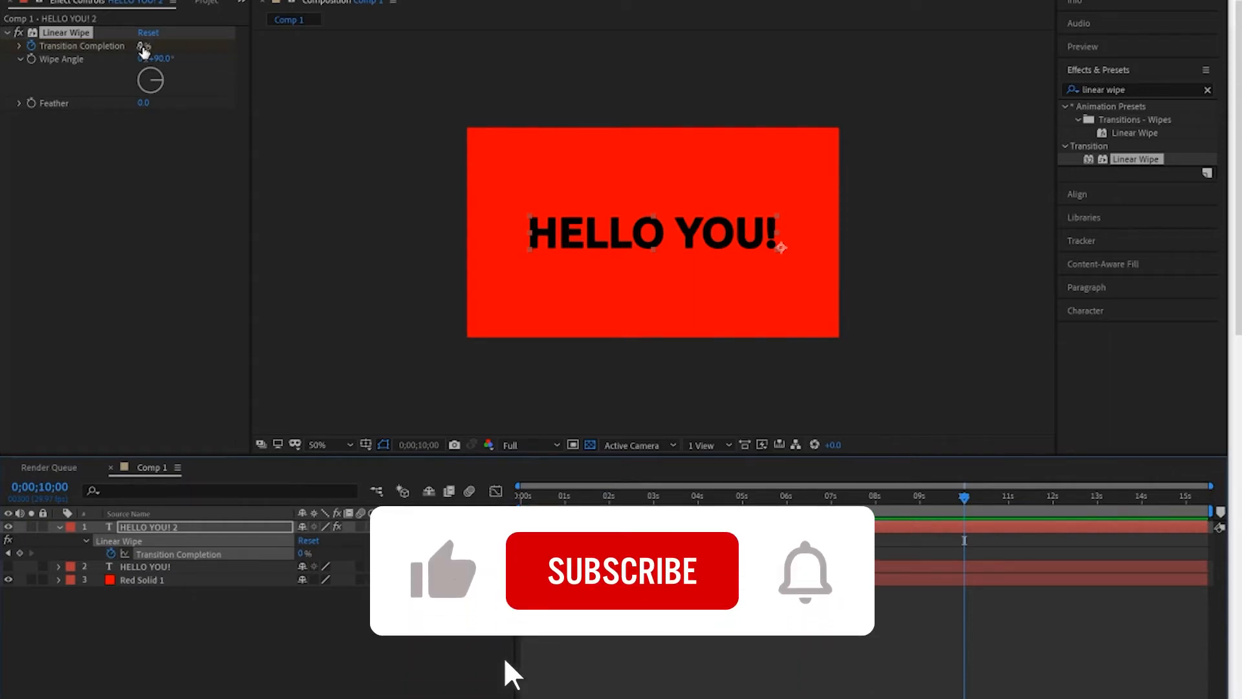
{"action": "mouse_move", "coordinate": [142, 47]}
{"action": "left_mouse_down"}
{"action": "mouse_move", "coordinate": [241, 42]}
{"action": "mouse_move", "coordinate": [157, 47]}
{"action": "mouse_move", "coordinate": [214, 53]}
{"action": "left_mouse_up"}
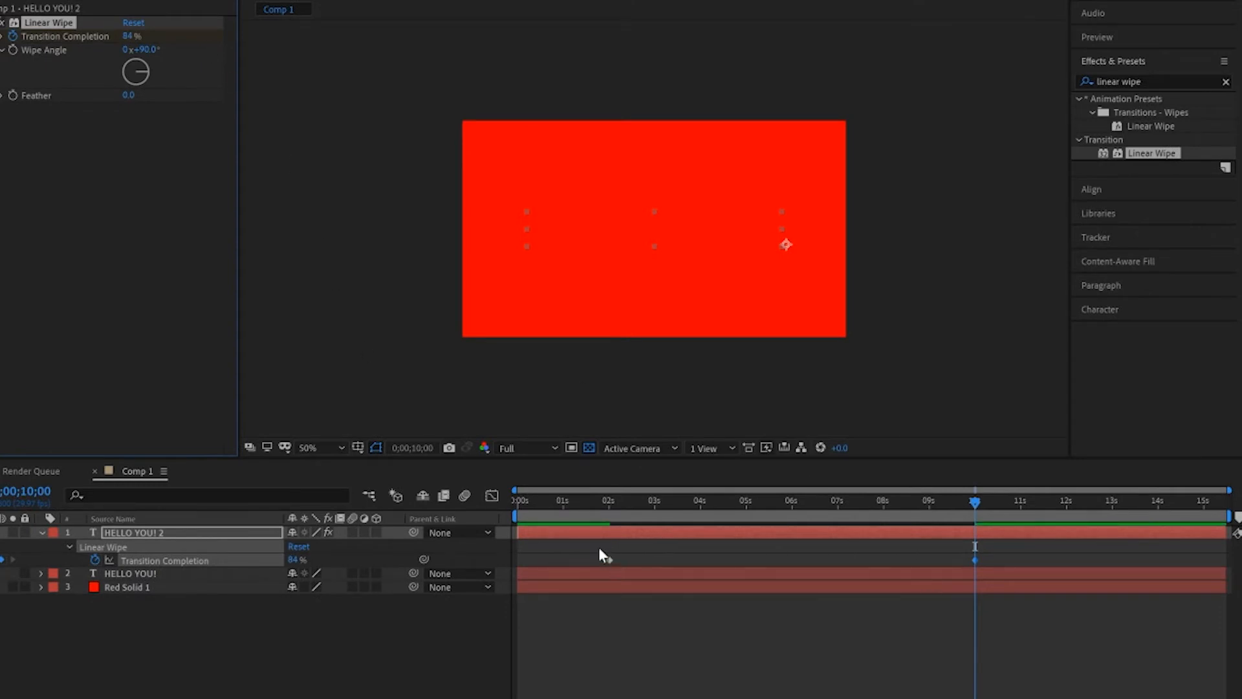
Select both Transition Completion keyframes and time-reverse them so the wipe reveals the text.
{"action": "left_click_drag", "start_coordinate": [601, 547], "coordinate": [976, 564]}
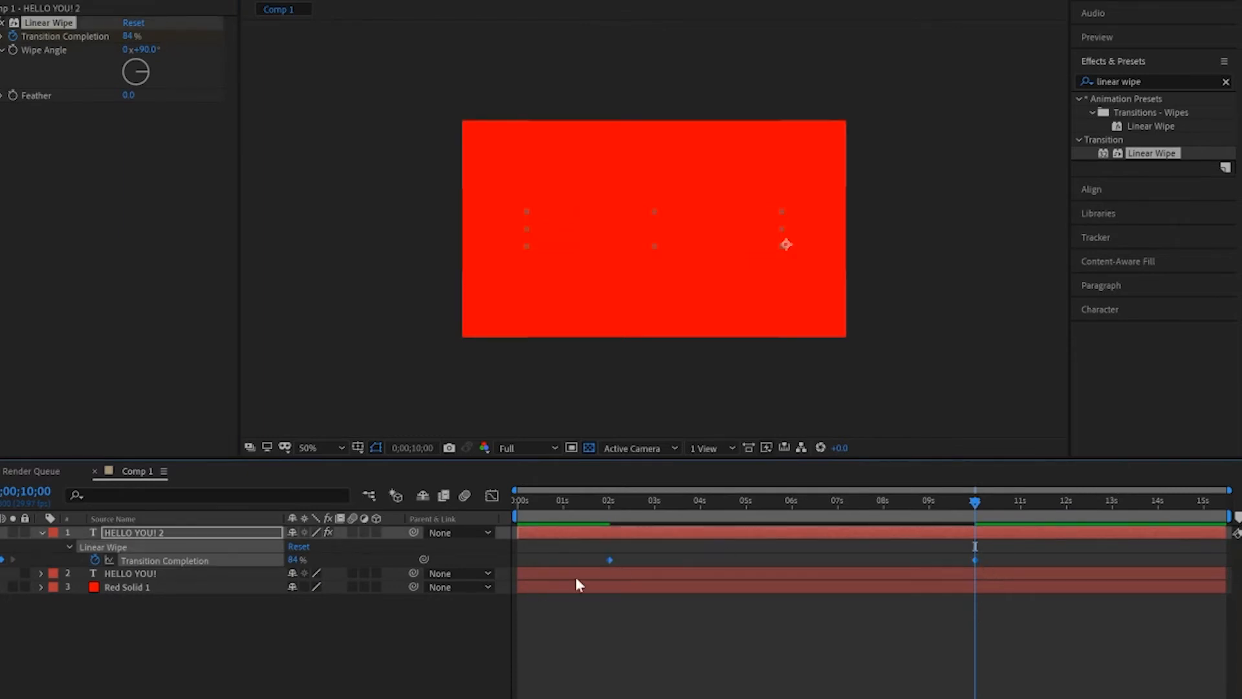
{"action": "right_click", "coordinate": [609, 559]}
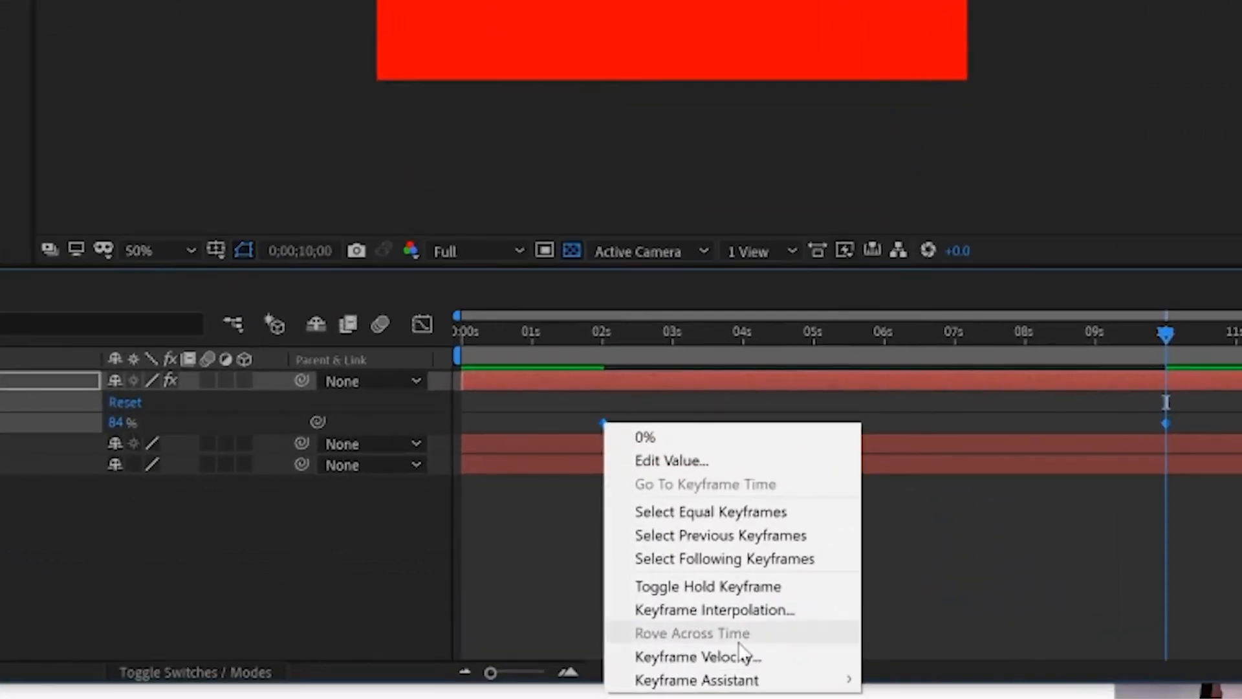
{"action": "mouse_move", "coordinate": [763, 698]}
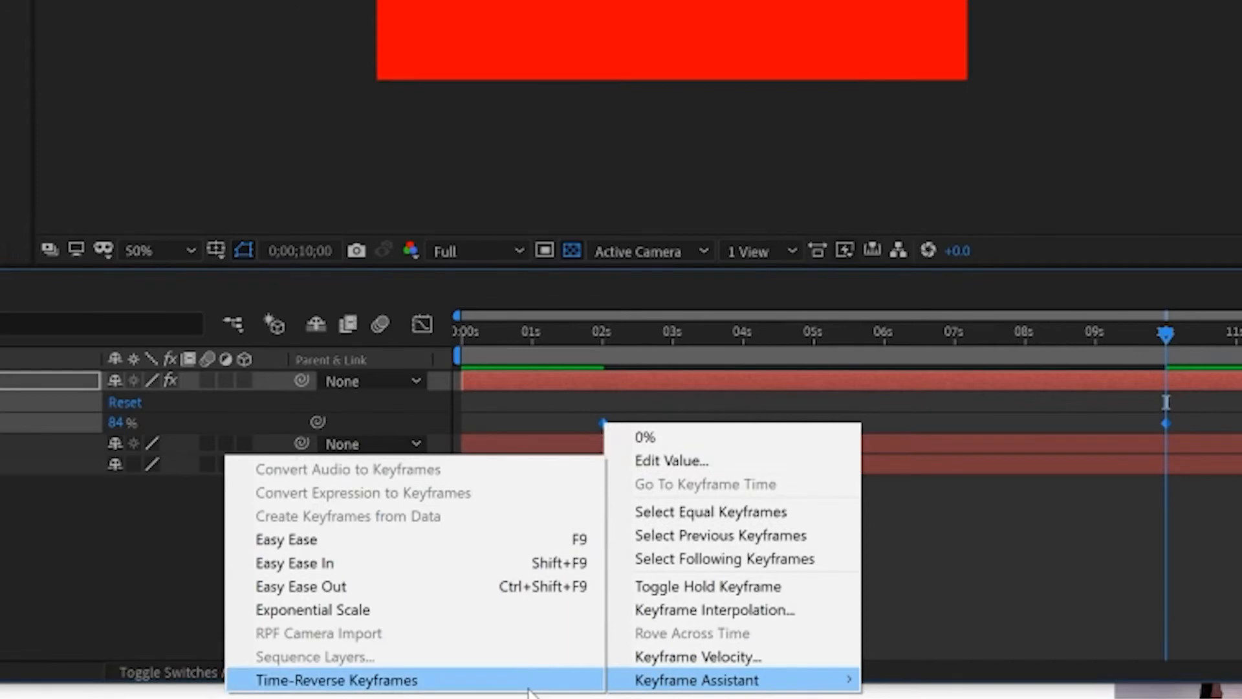
{"action": "left_click", "coordinate": [528, 680]}
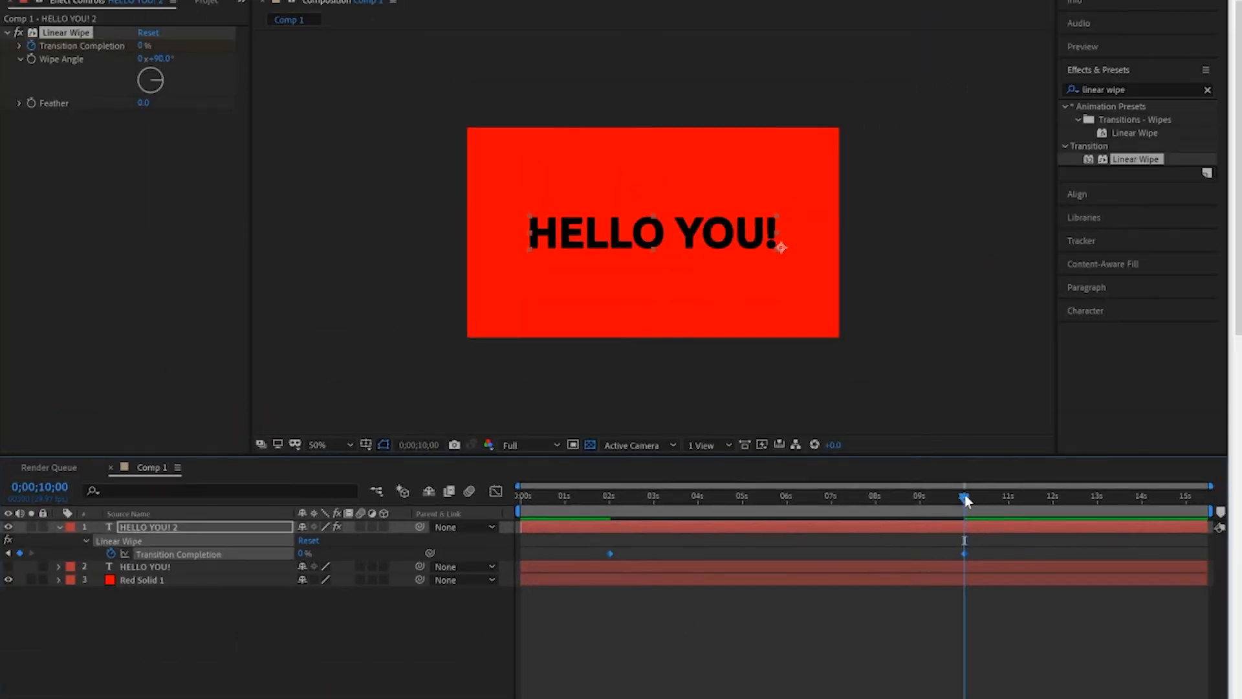
Move the current time to 0;00;07;17 and increase the Linear Wipe feather to soften the wipe's edge.
{"action": "left_click_drag", "start_coordinate": [967, 500], "coordinate": [854, 525]}
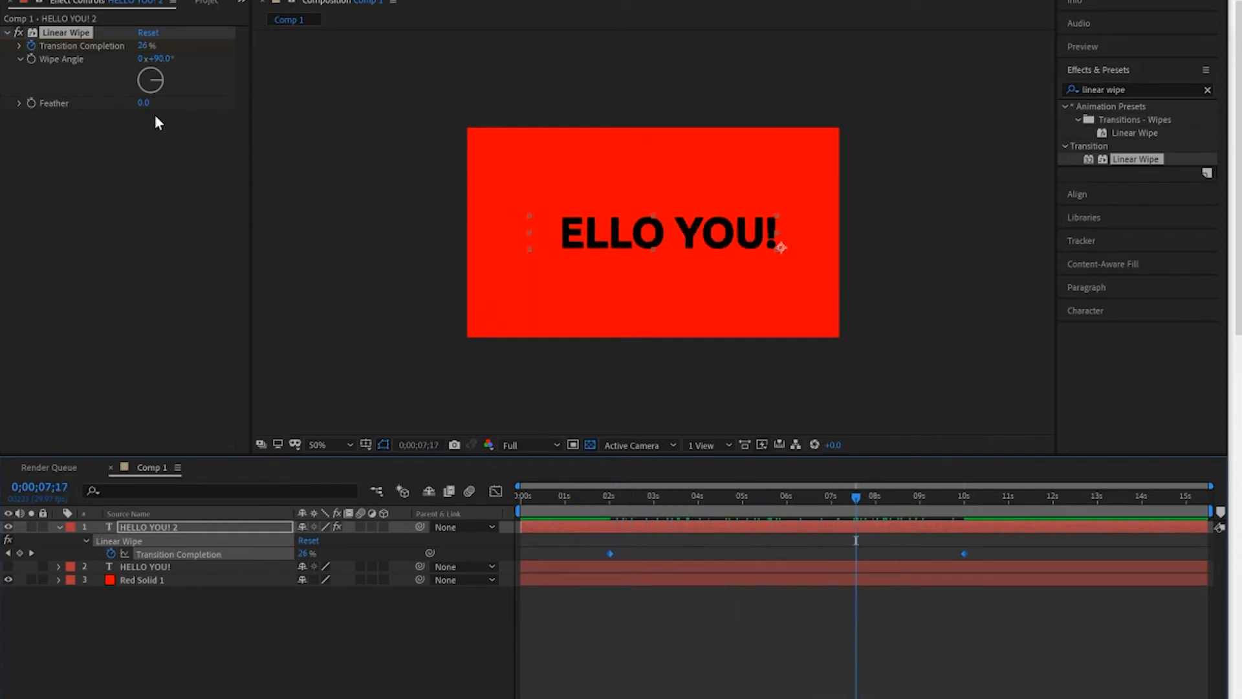
{"action": "left_click_drag", "start_coordinate": [142, 109], "coordinate": [213, 111]}
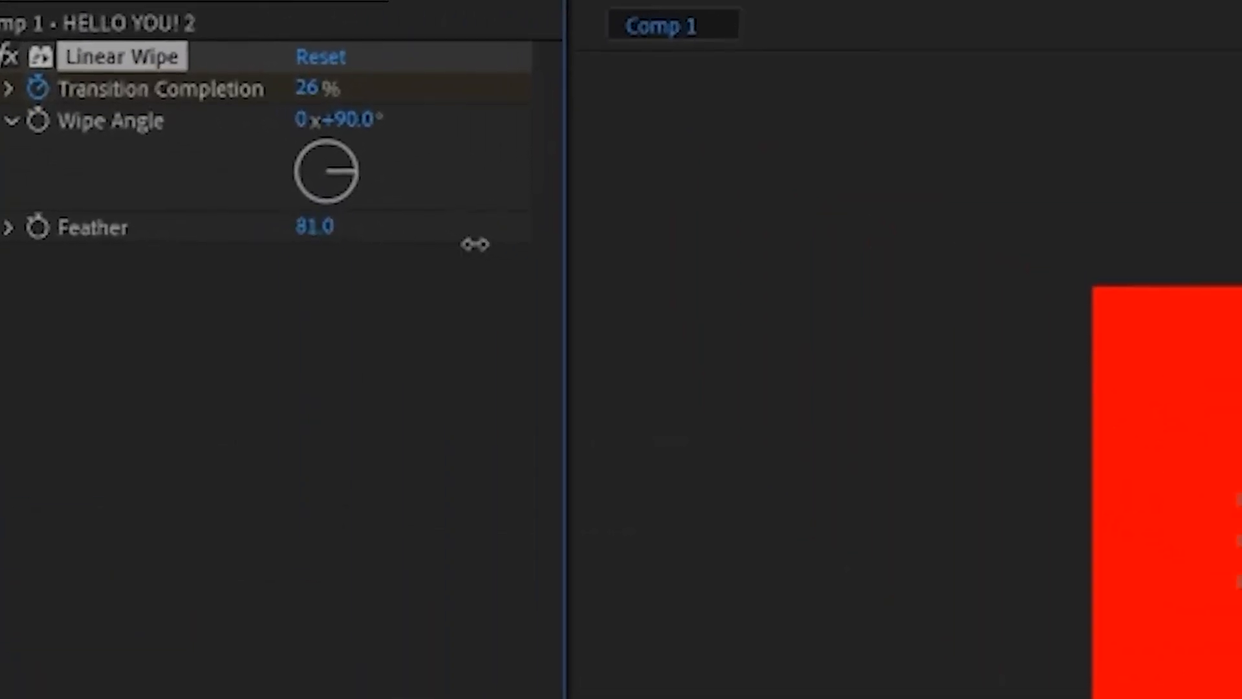
{"action": "left_click_drag", "start_coordinate": [475, 244], "coordinate": [503, 248]}
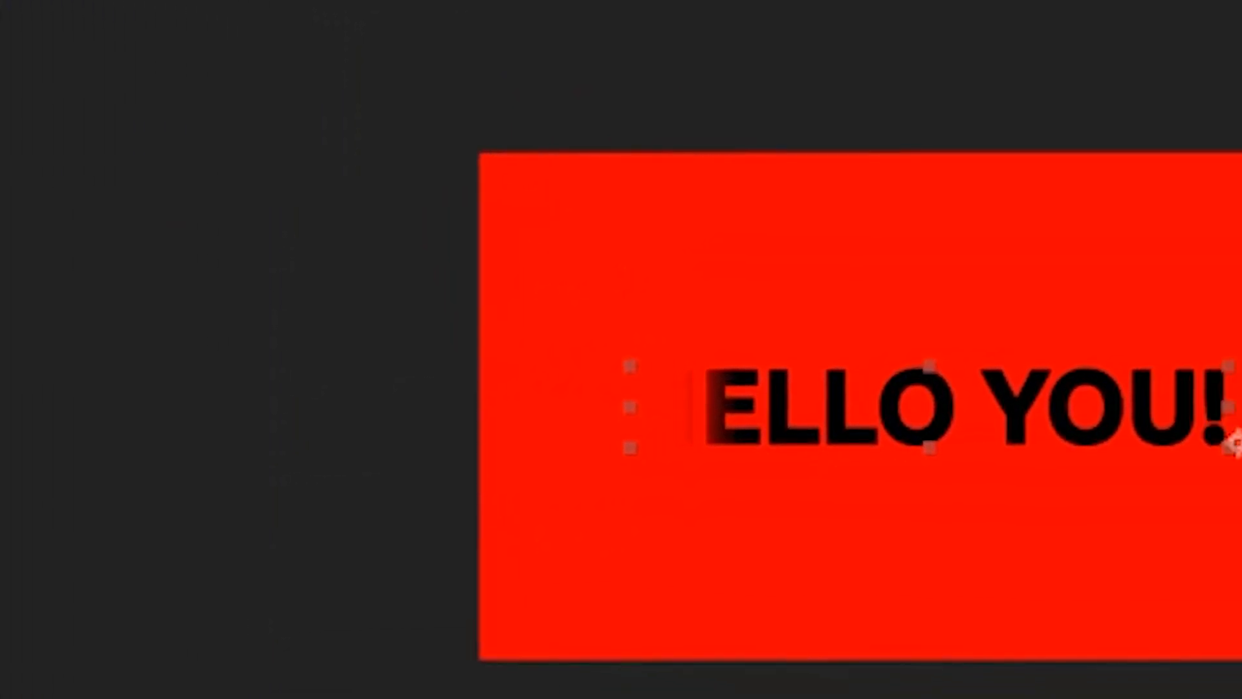
Play back the feathered wipe and move the current time to 0;00;10;00.
{"action": "key", "text": "space"}
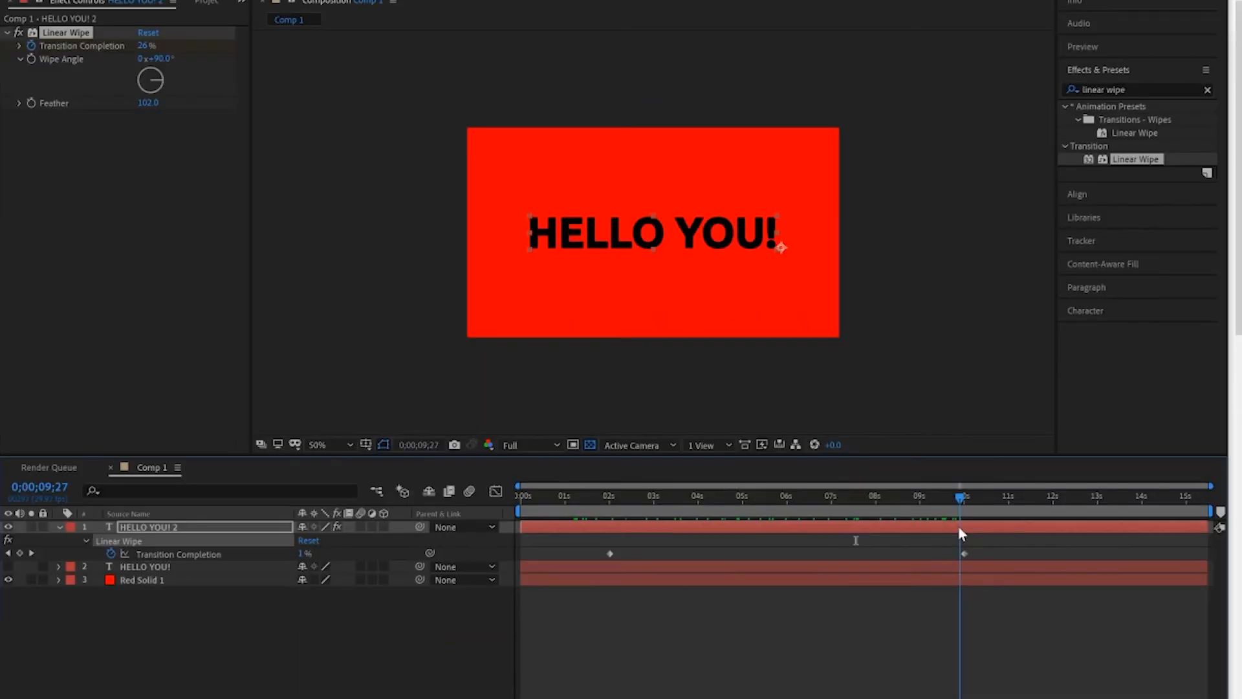
{"action": "left_click_drag", "start_coordinate": [958, 526], "coordinate": [963, 530]}
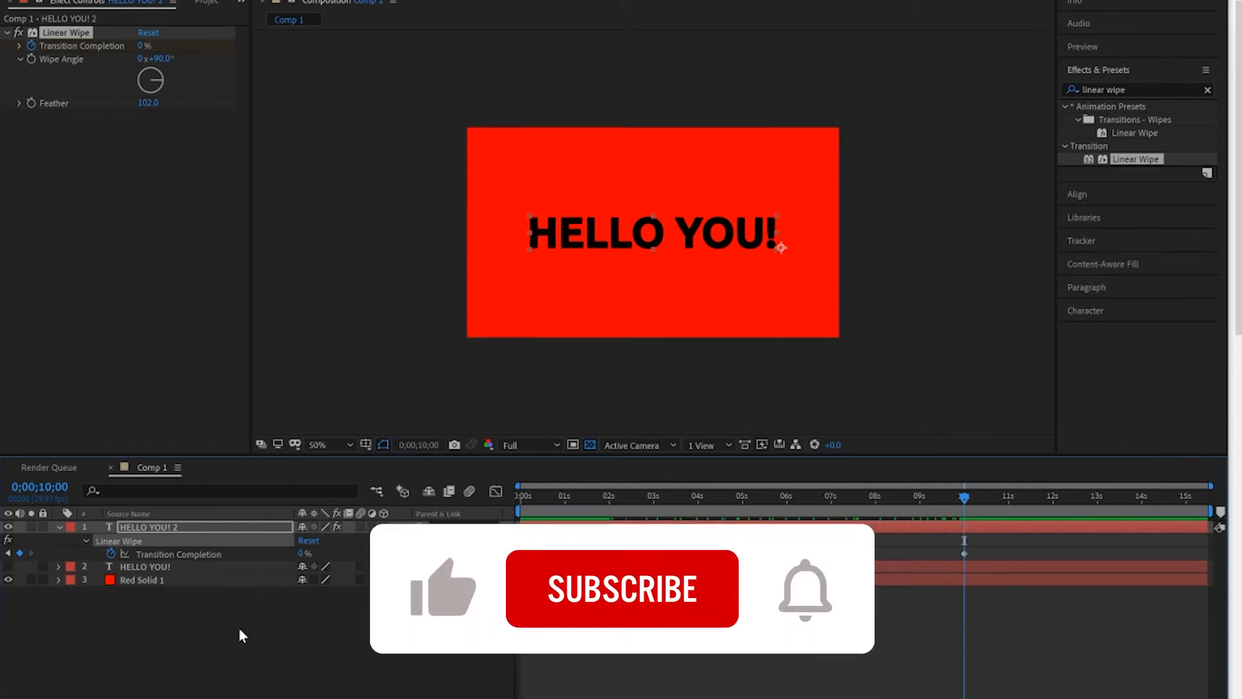
Hide the duplicate text layer, show the original "HELLO YOU!" layer and draw a narrow rectangular mask on it just past the exclamation mark.
{"action": "left_click", "coordinate": [59, 528]}
{"action": "left_click", "coordinate": [9, 527]}
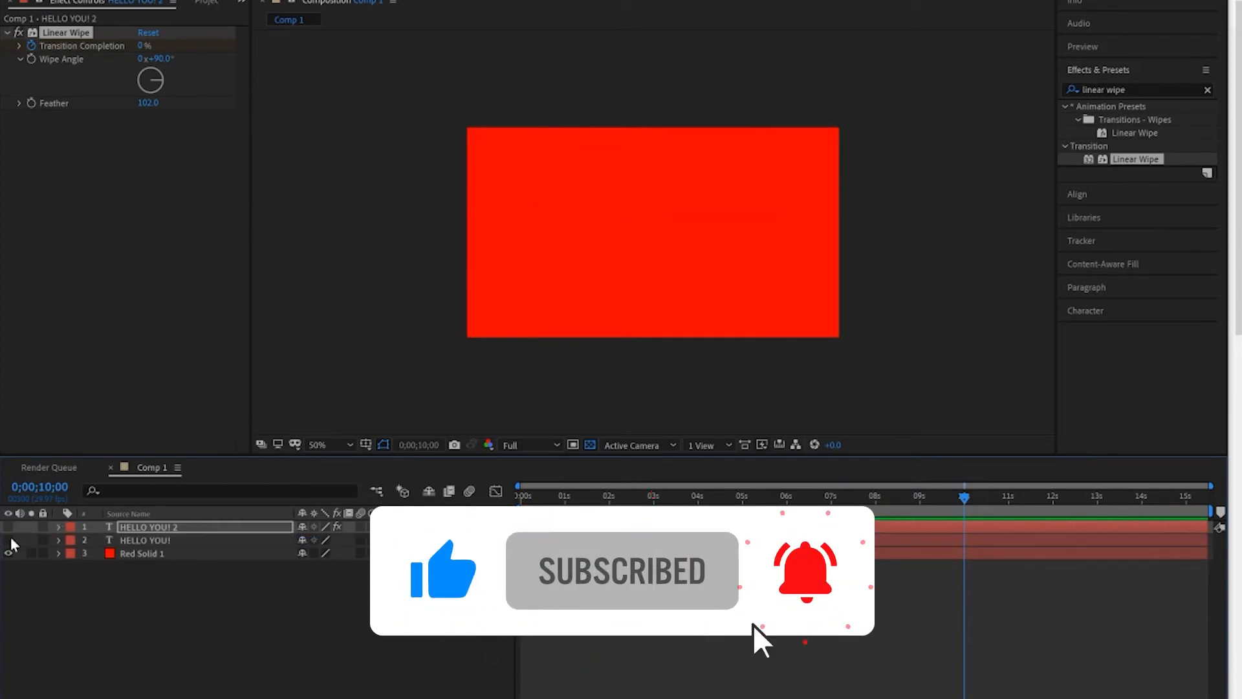
{"action": "left_click", "coordinate": [188, 547]}
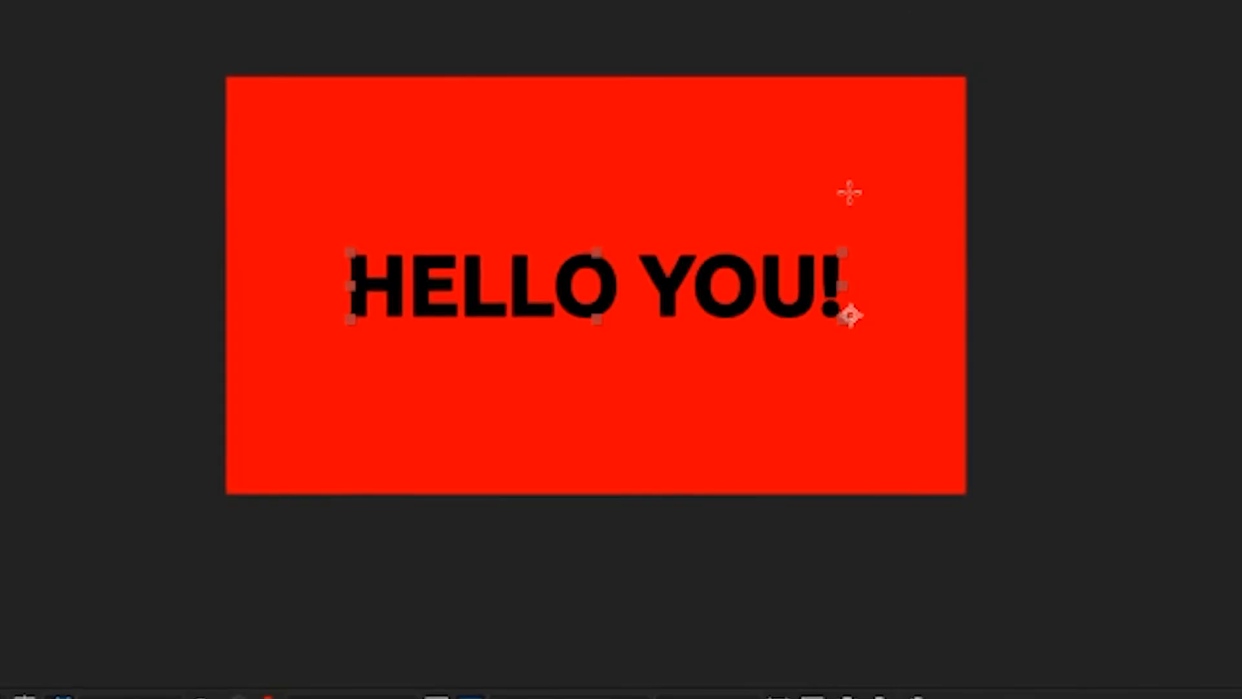
{"action": "left_click_drag", "start_coordinate": [780, 186], "coordinate": [809, 273]}
{"action": "left_click_drag", "start_coordinate": [909, 369], "coordinate": [939, 387]}
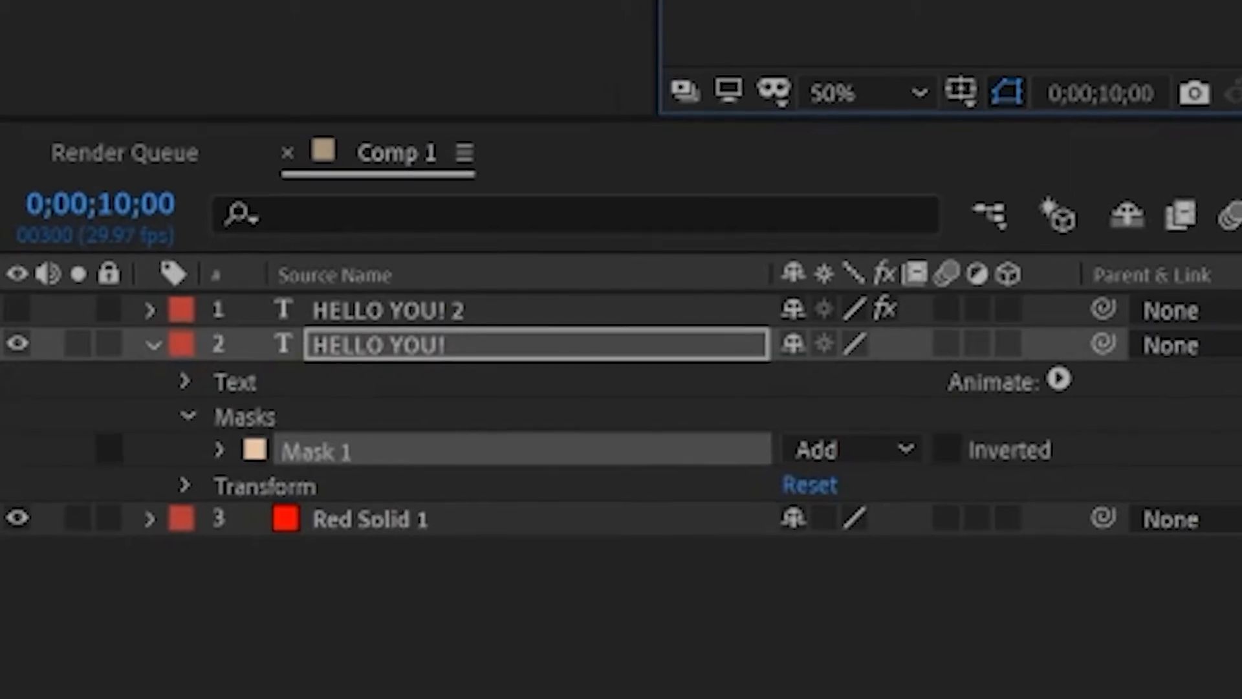
Add a Mask Path keyframe on the original text layer at 0;00;02;00, lined up with the duplicate's first Transition Completion keyframe.
{"action": "left_click_drag", "start_coordinate": [964, 497], "coordinate": [609, 498]}
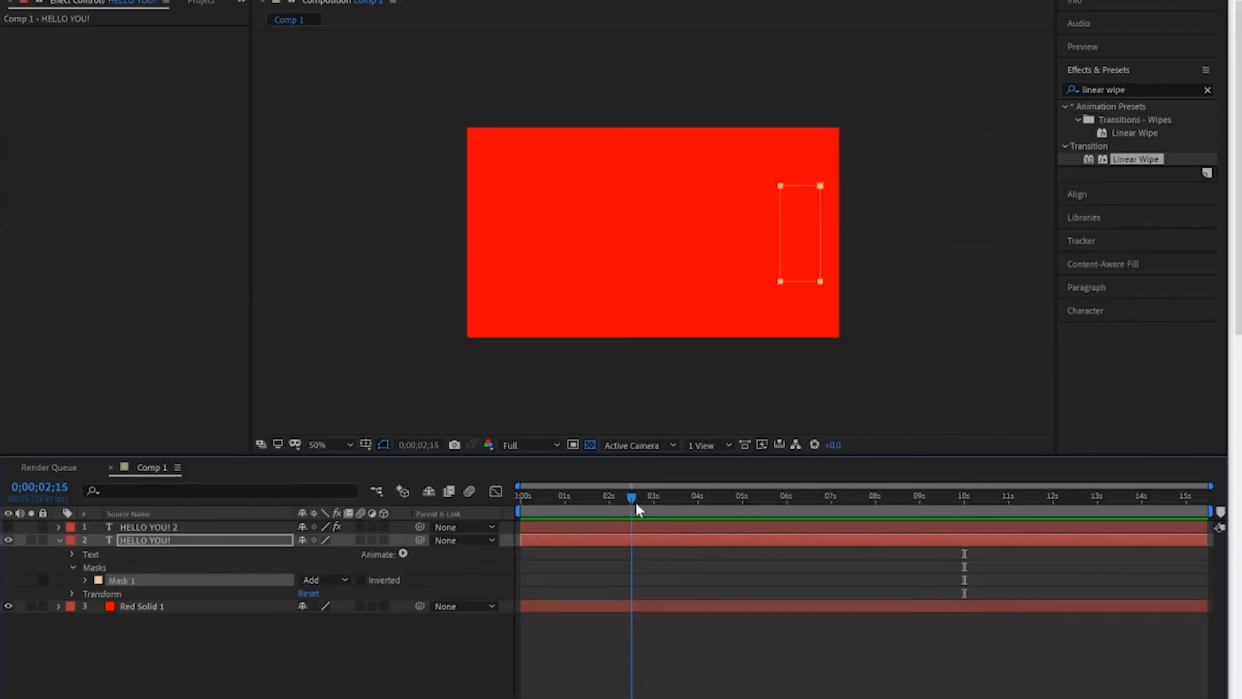
{"action": "left_click_drag", "start_coordinate": [636, 502], "coordinate": [611, 503]}
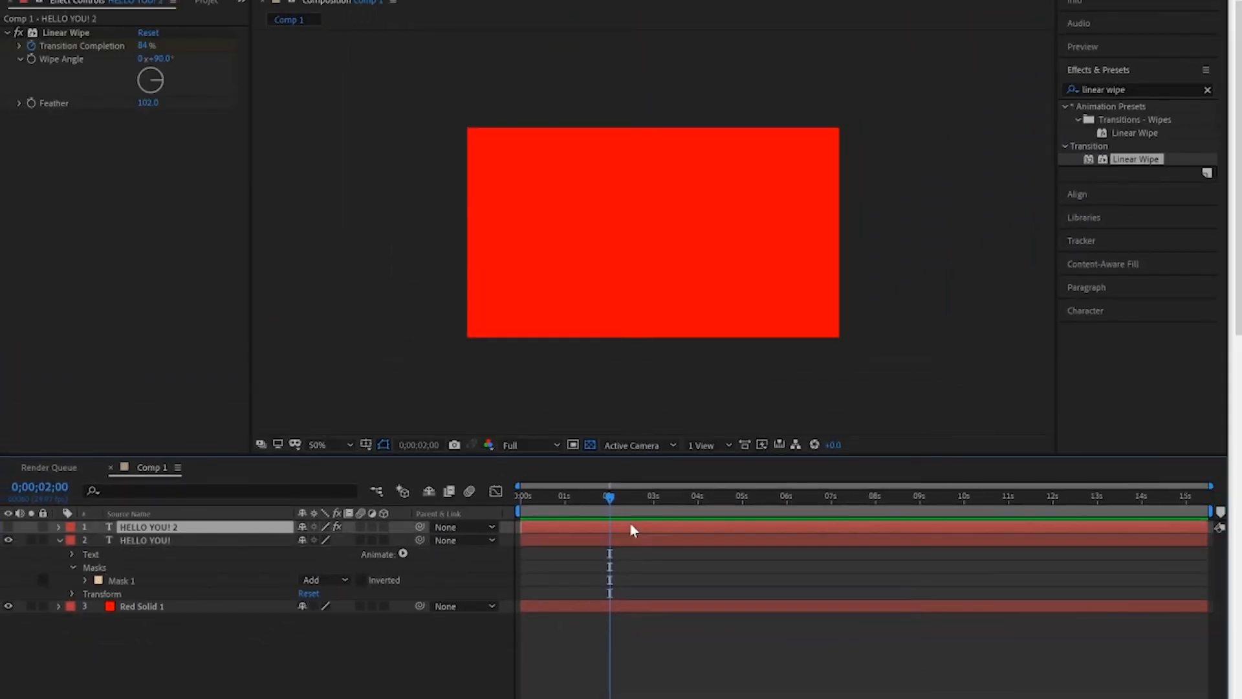
{"action": "key", "text": "u"}
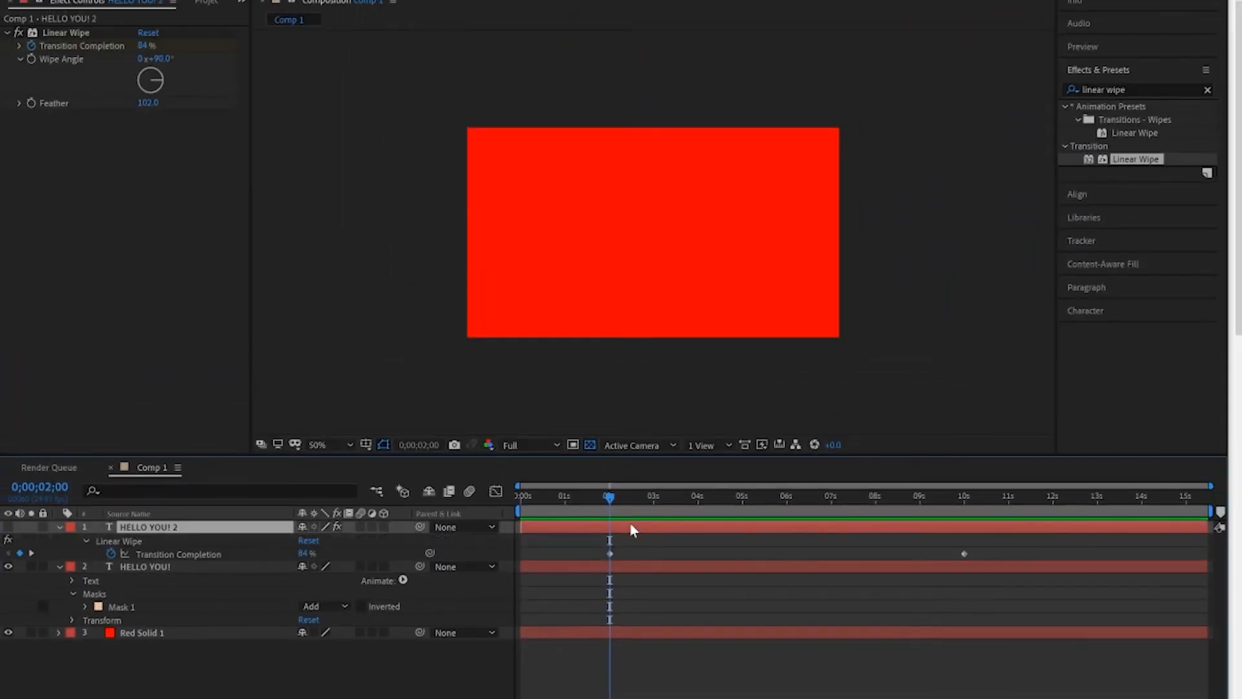
{"action": "left_click", "coordinate": [619, 566]}
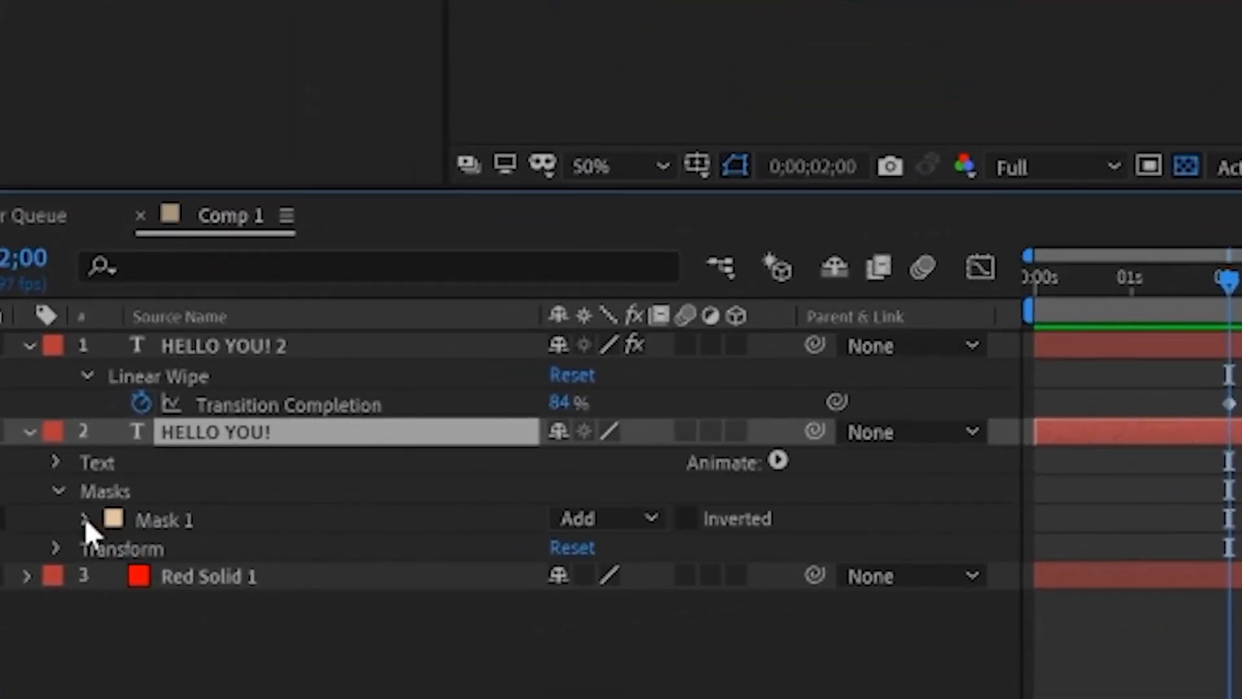
{"action": "left_click", "coordinate": [86, 521]}
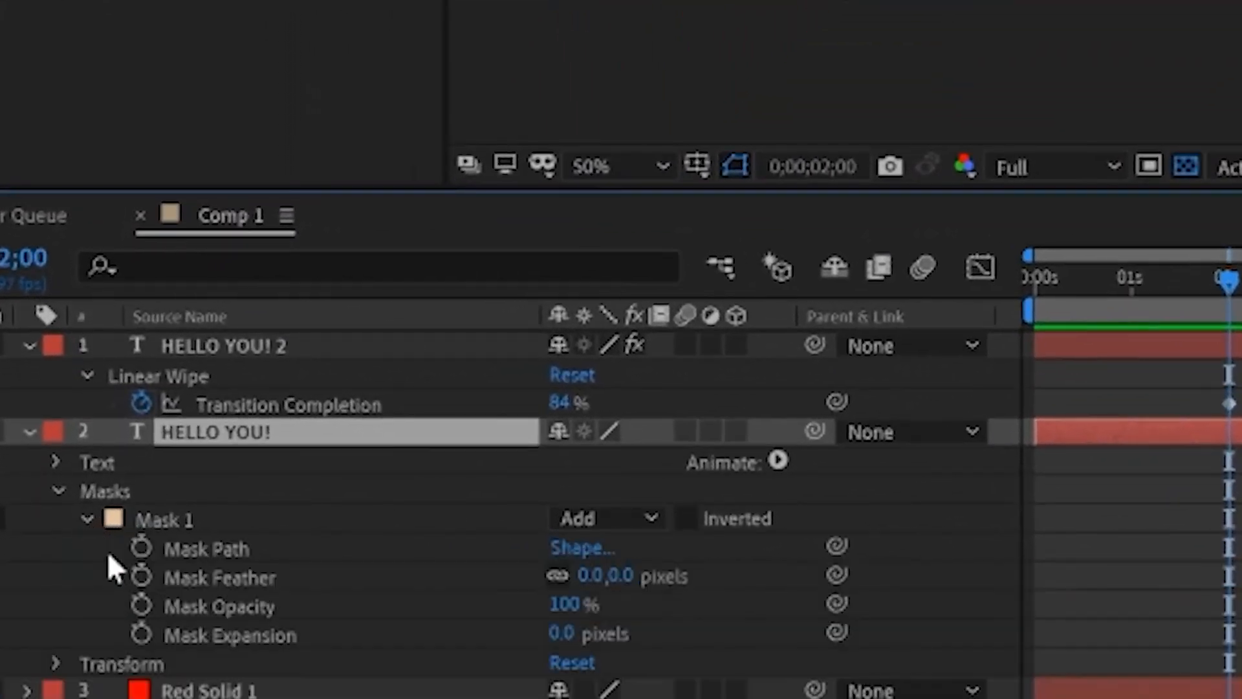
{"action": "left_click", "coordinate": [142, 548]}
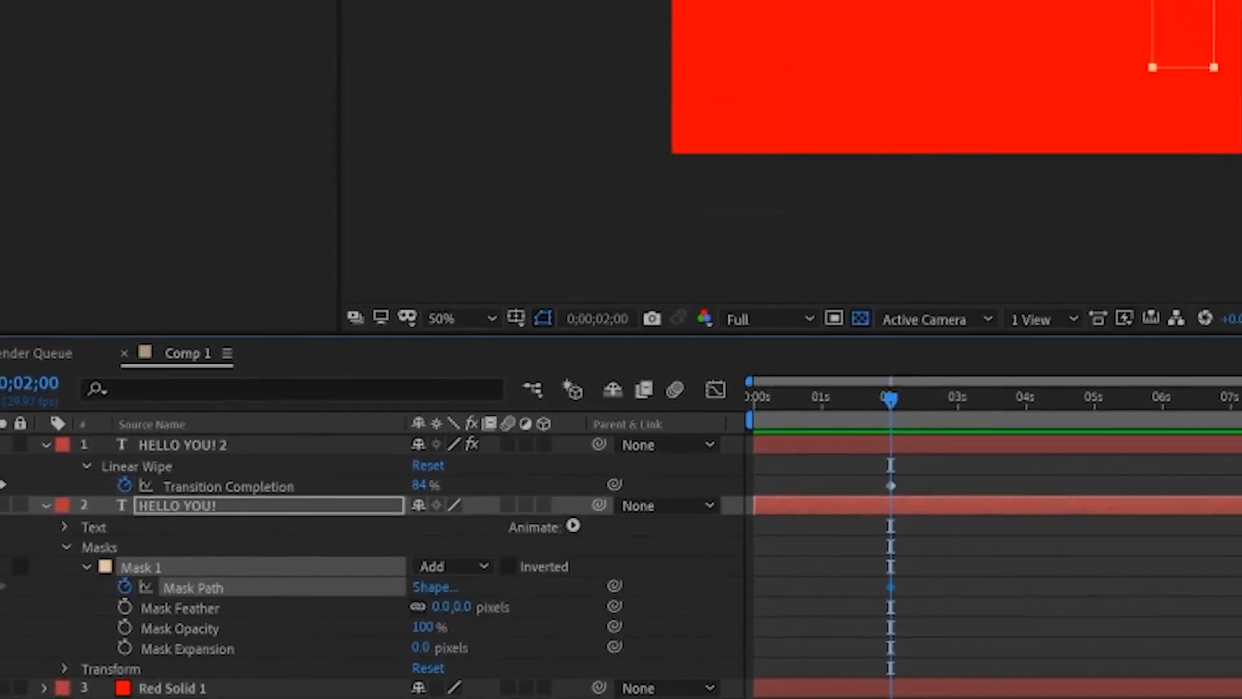
Keyframe the mask just before the "H" at 0;00;10;00 and preview the animation from 0;00;01;29.
{"action": "left_click", "coordinate": [964, 500]}
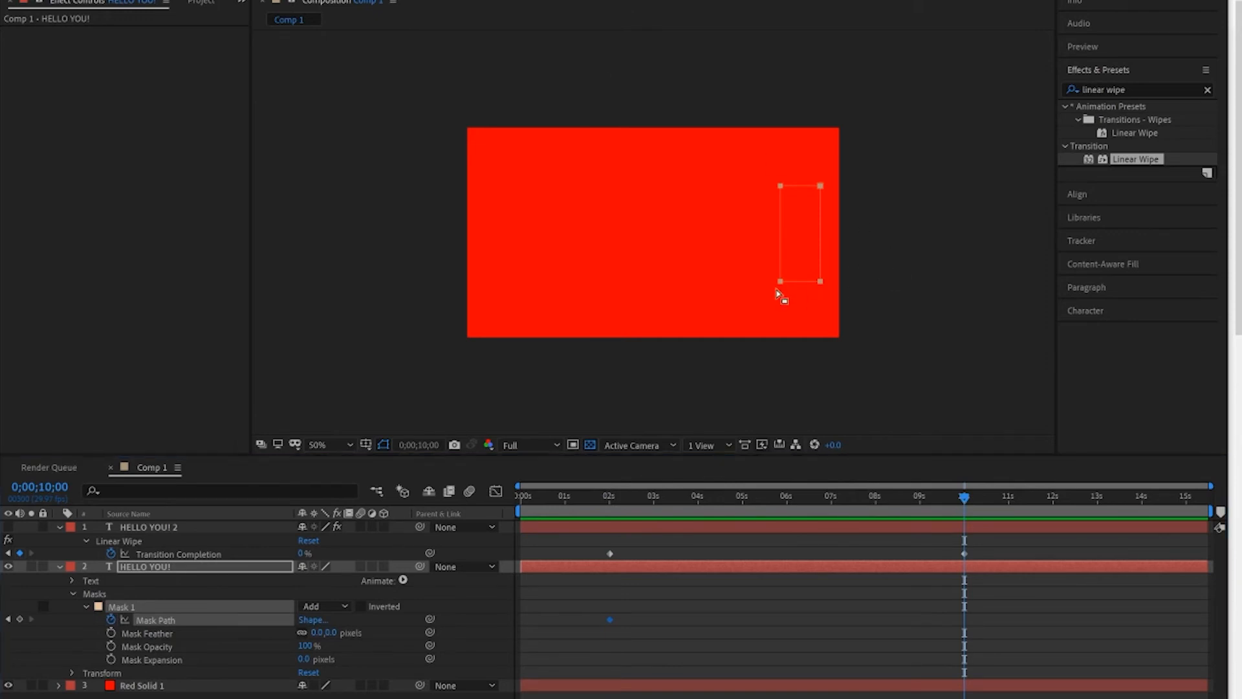
{"action": "left_click_drag", "start_coordinate": [783, 285], "coordinate": [490, 292]}
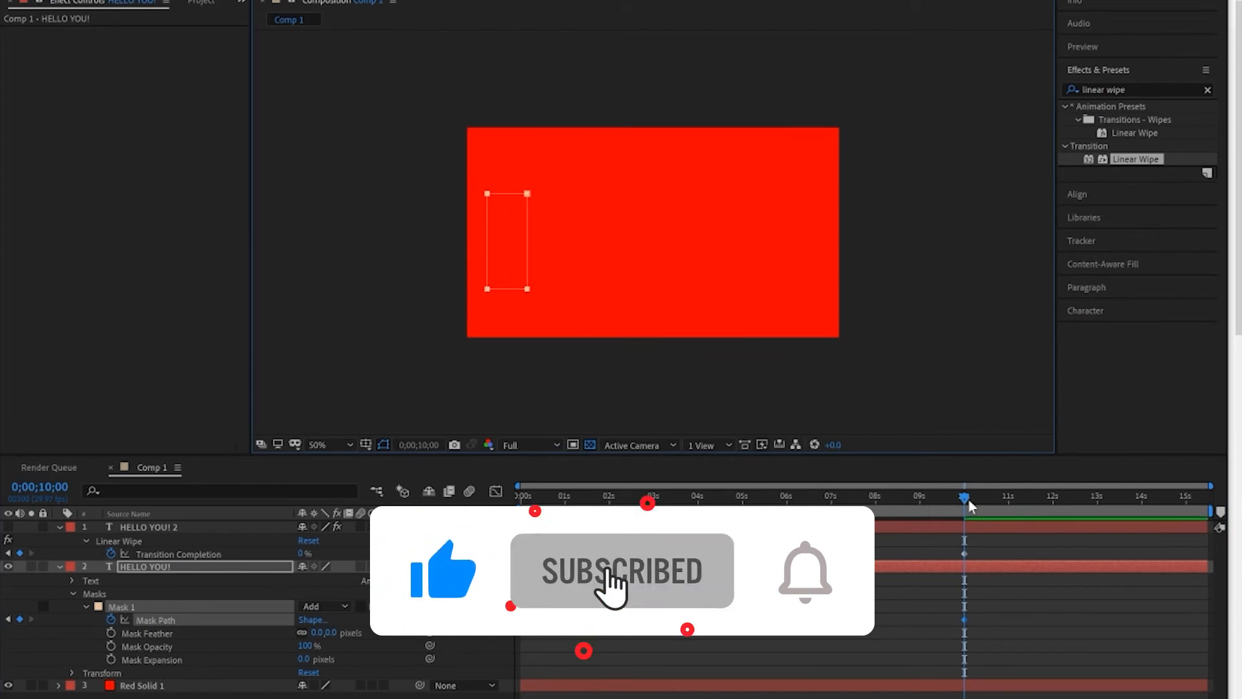
{"action": "left_click_drag", "start_coordinate": [964, 503], "coordinate": [607, 522]}
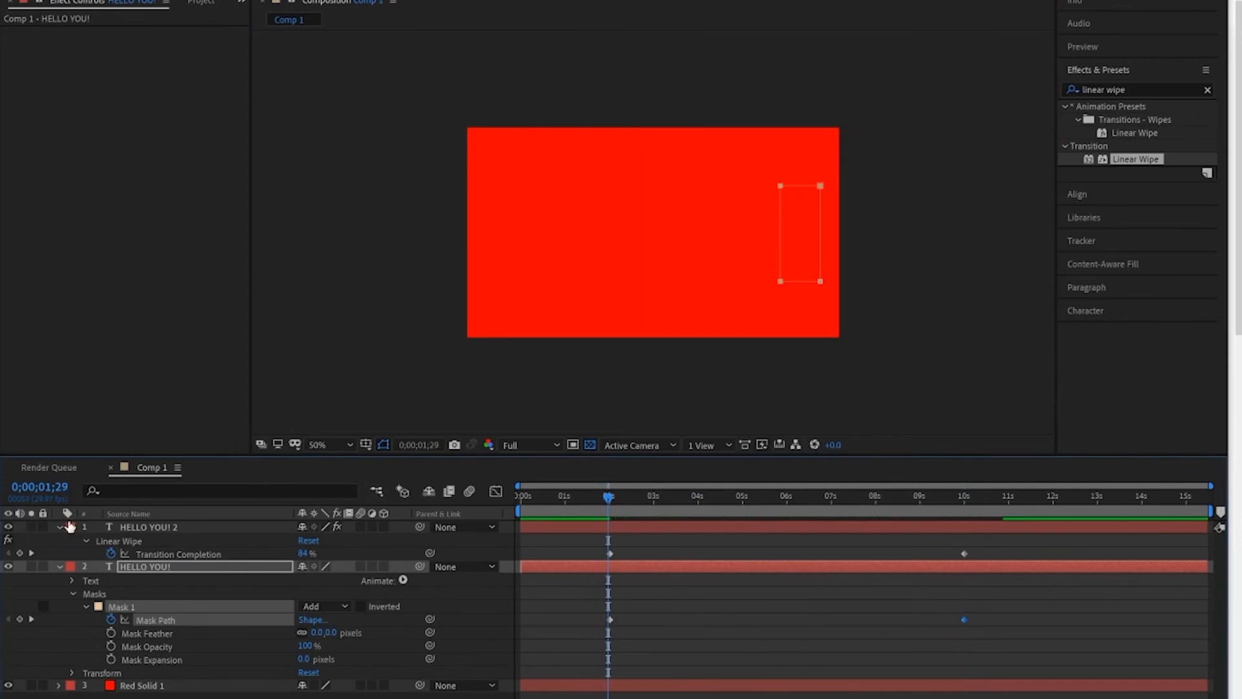
{"action": "key", "text": "space"}
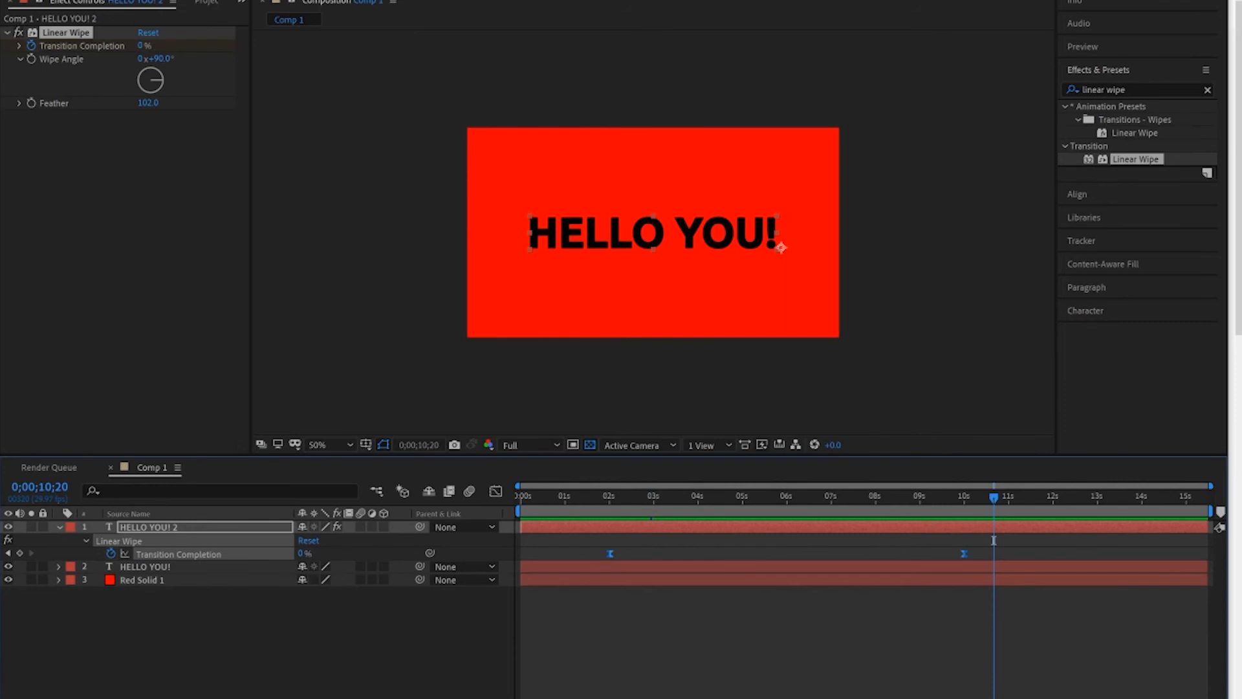
Check the original layer's visibility at 0;00;06;09 and move that layer above the "HELLO YOU! 2" layer.
{"action": "left_click", "coordinate": [715, 243]}
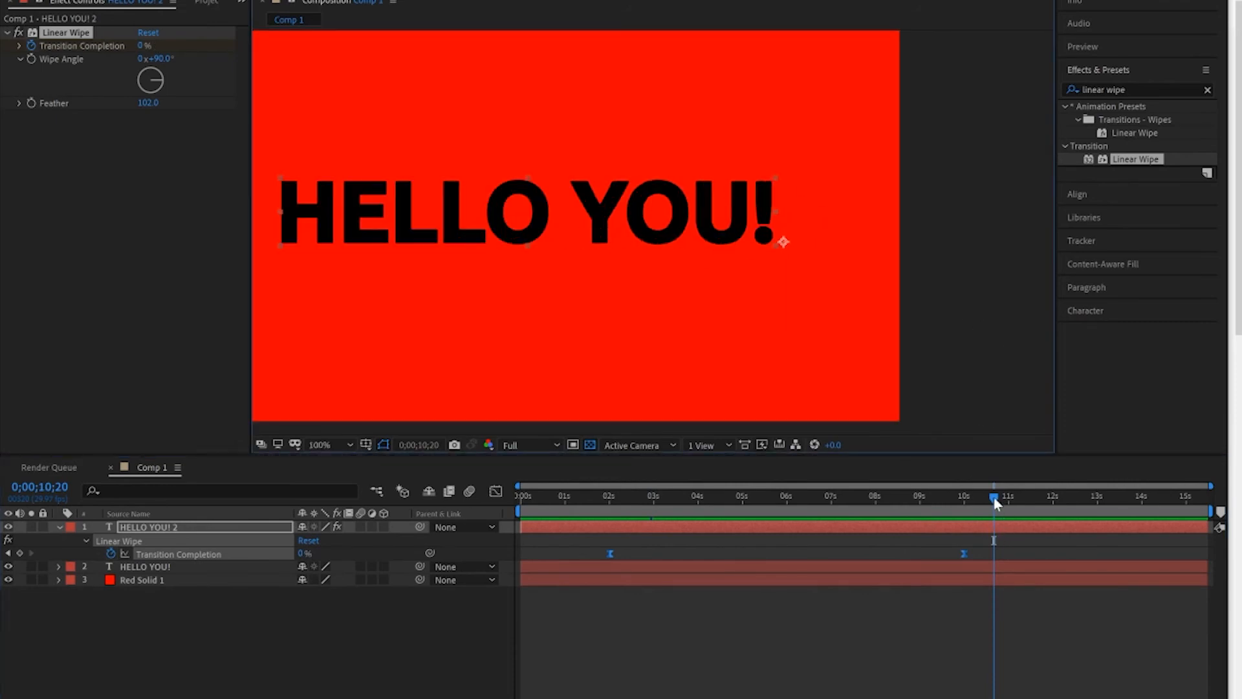
{"action": "left_click_drag", "start_coordinate": [993, 499], "coordinate": [799, 506]}
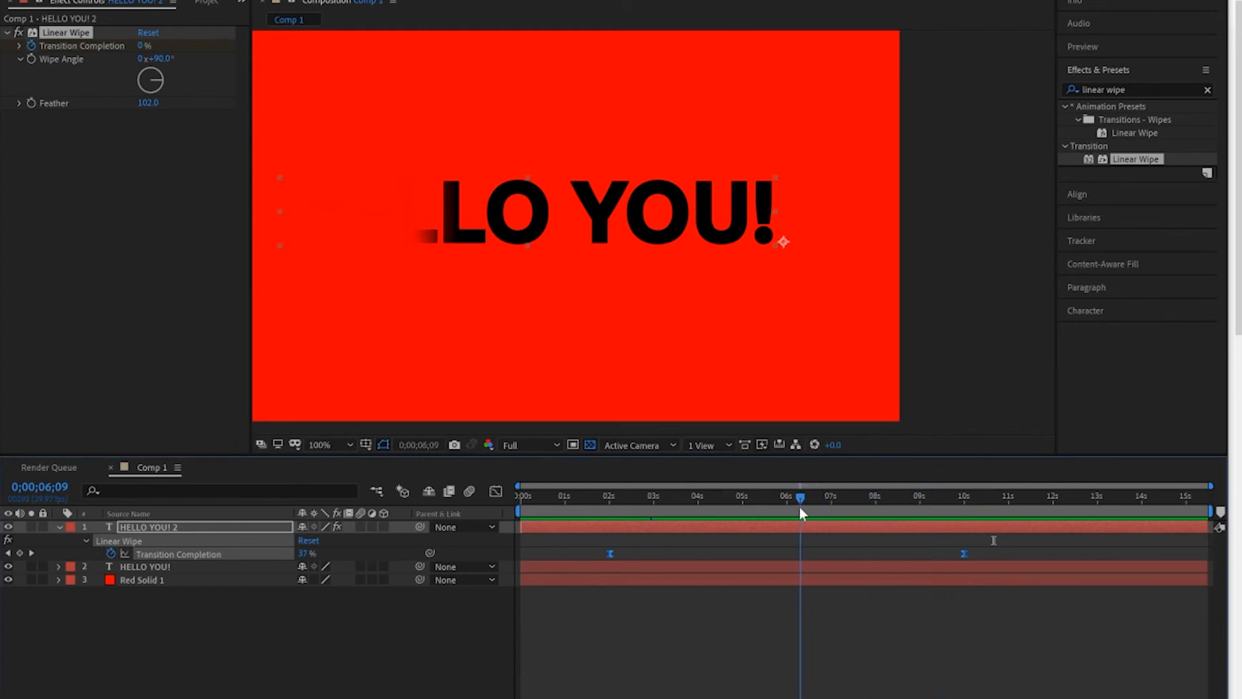
{"action": "left_click", "coordinate": [9, 567]}
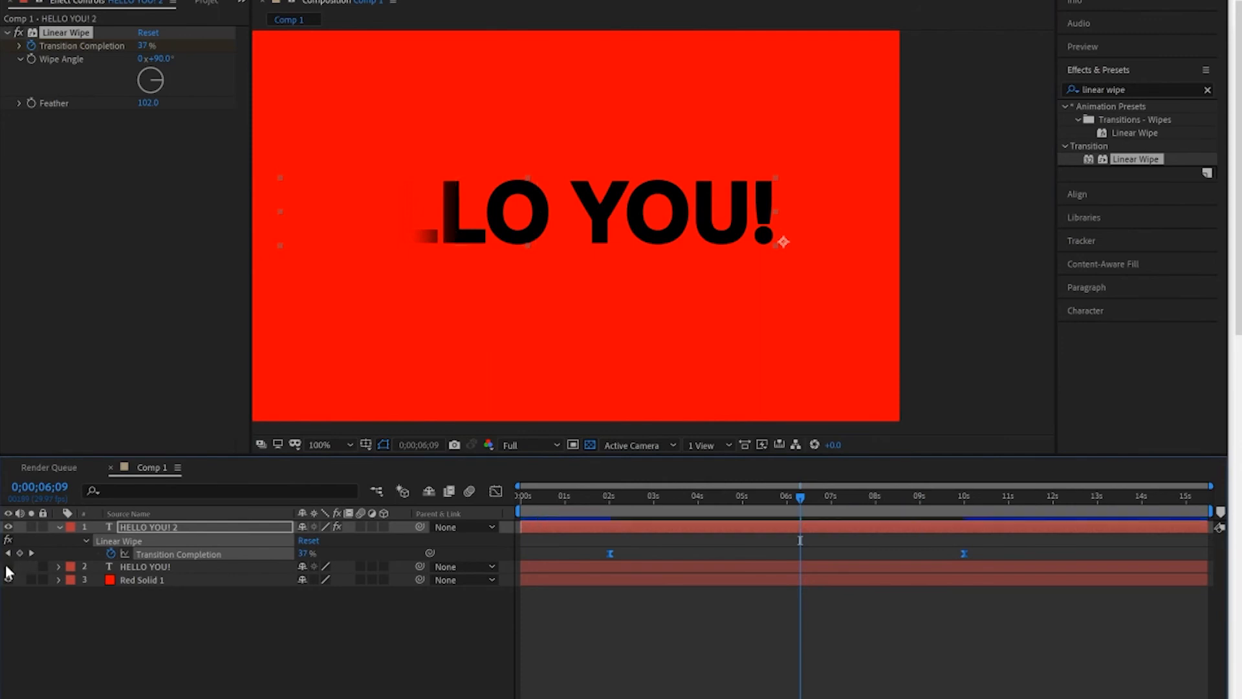
{"action": "left_click", "coordinate": [197, 565]}
{"action": "left_click_drag", "start_coordinate": [198, 569], "coordinate": [191, 519]}
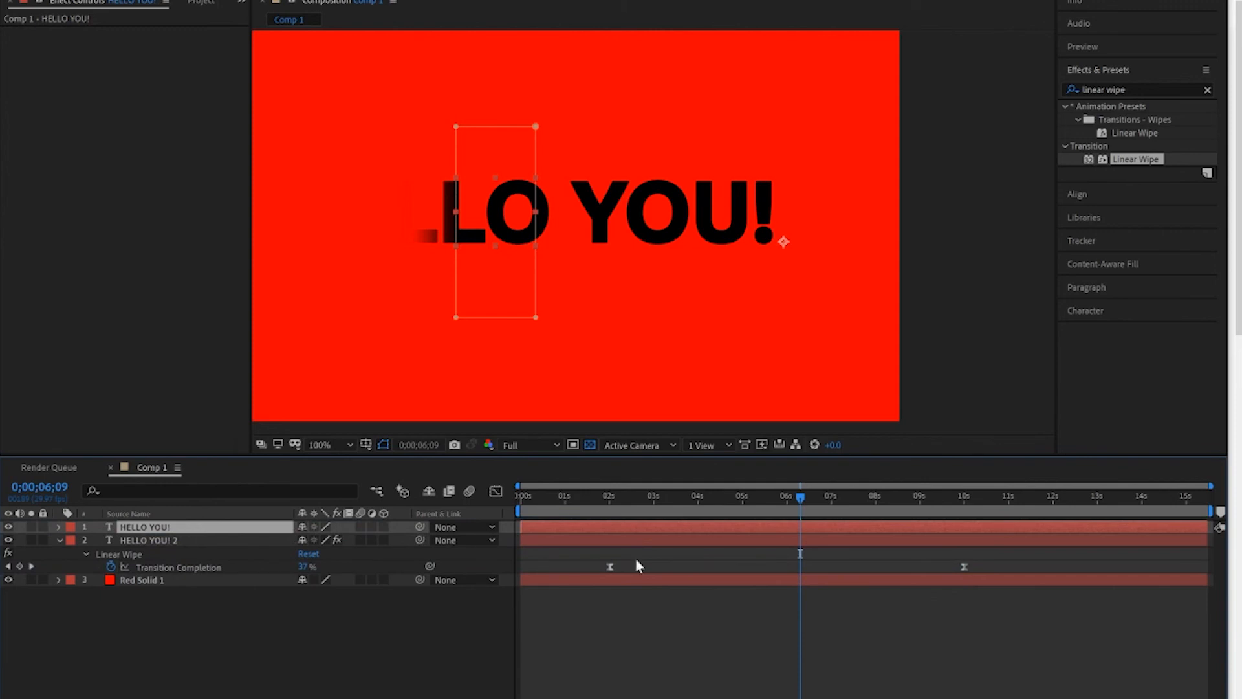
Compare the wipe with the masked "HELLO YOU!" layer off and on at 0;00;04;03, and examine the reveal up to 0;00;07;20.
{"action": "left_click_drag", "start_coordinate": [760, 511], "coordinate": [702, 512]}
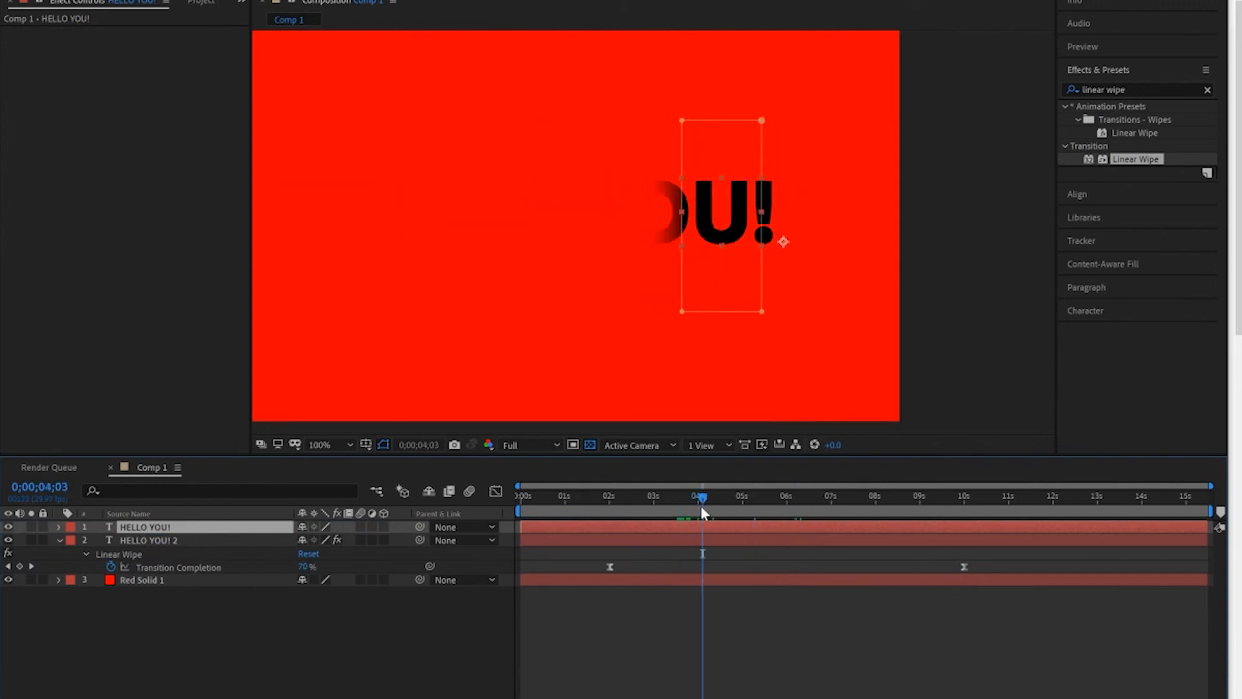
{"action": "left_click", "coordinate": [9, 527]}
{"action": "left_click", "coordinate": [8, 527]}
{"action": "left_click_drag", "start_coordinate": [699, 496], "coordinate": [862, 503]}
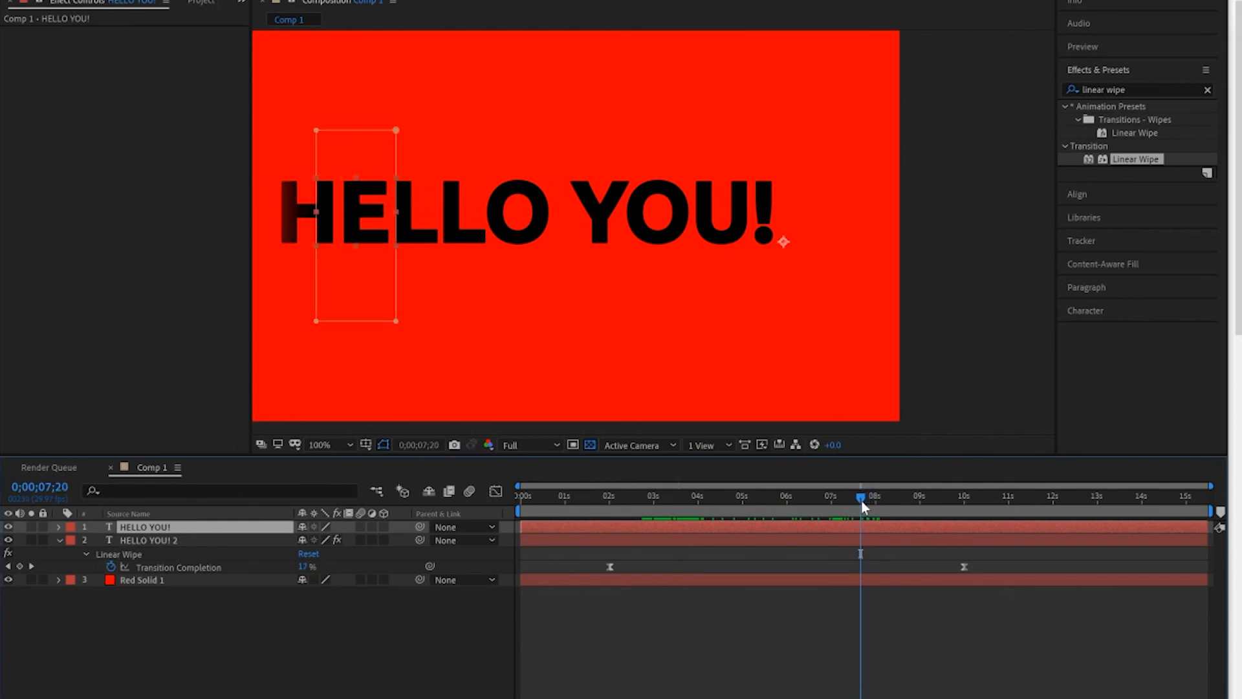
Deselect the masked text layer and set the composition viewer's magnification to Fit.
{"action": "left_click", "coordinate": [388, 649]}
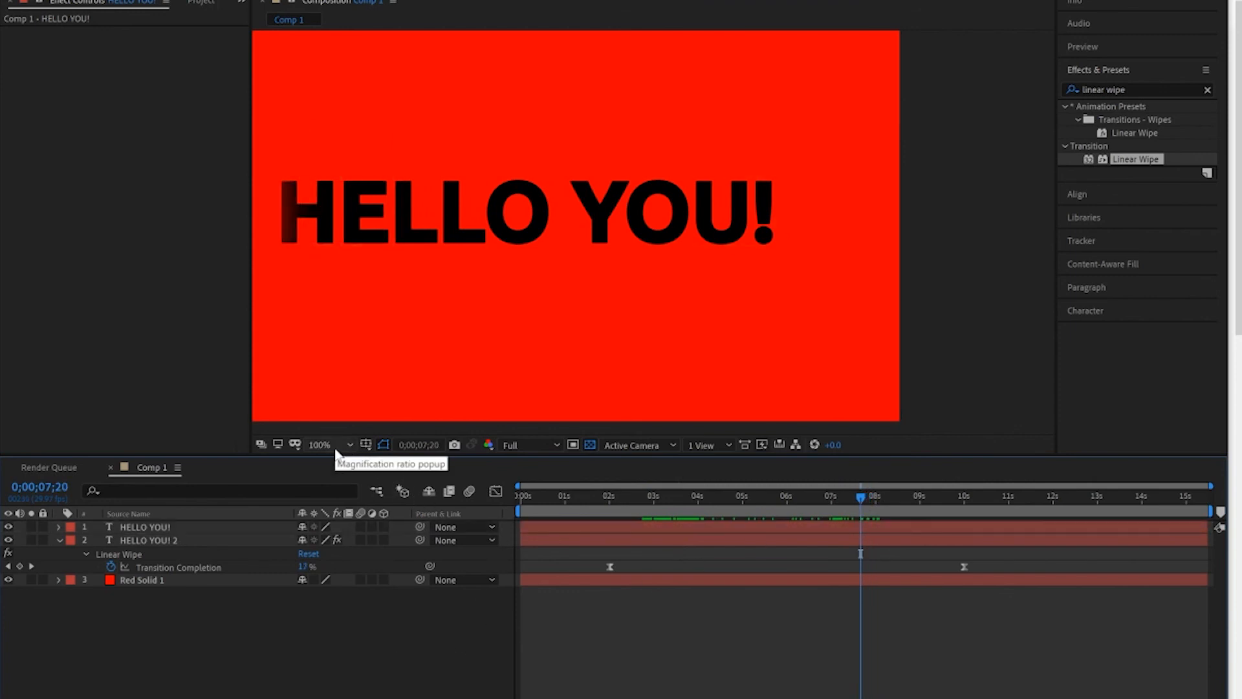
{"action": "key", "text": "ctrl+0"}
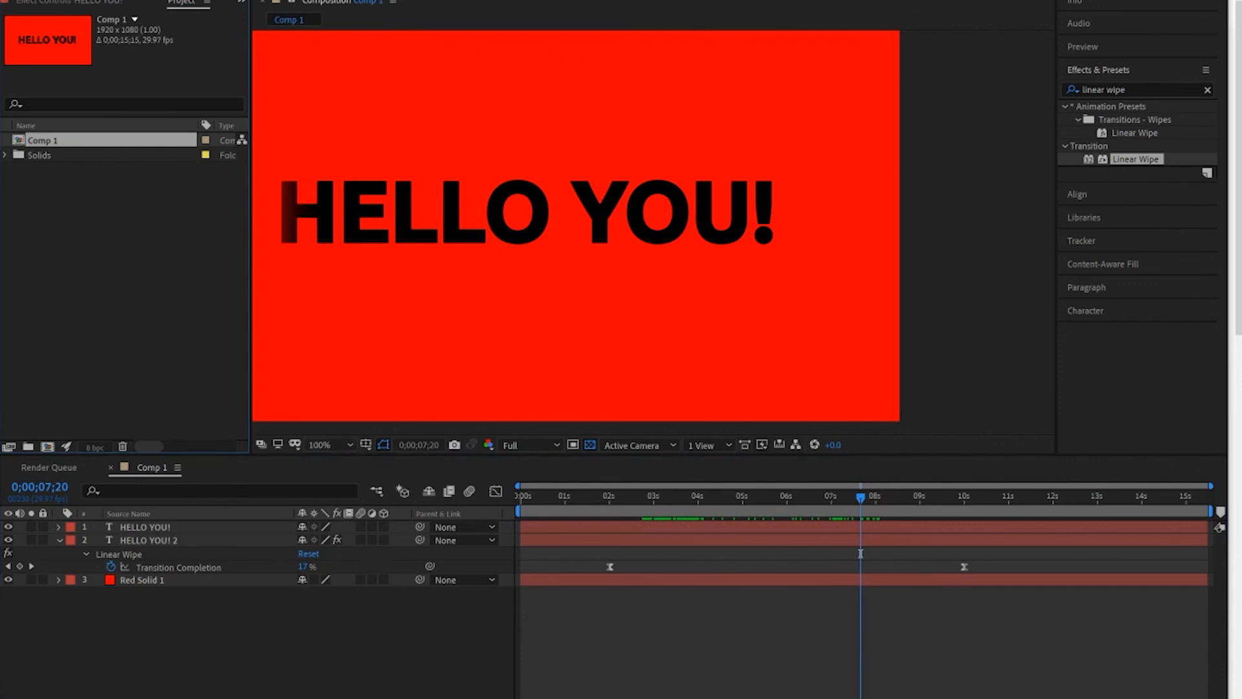
{"action": "left_click", "coordinate": [336, 445]}
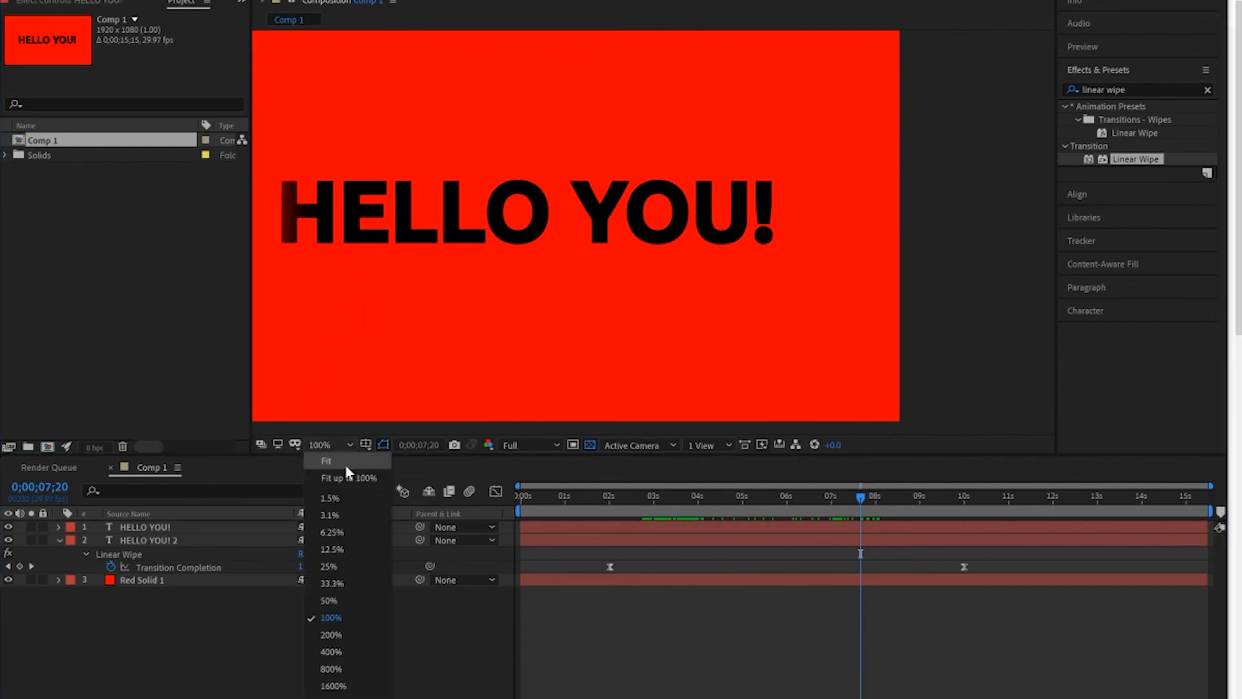
{"action": "left_click", "coordinate": [344, 462]}
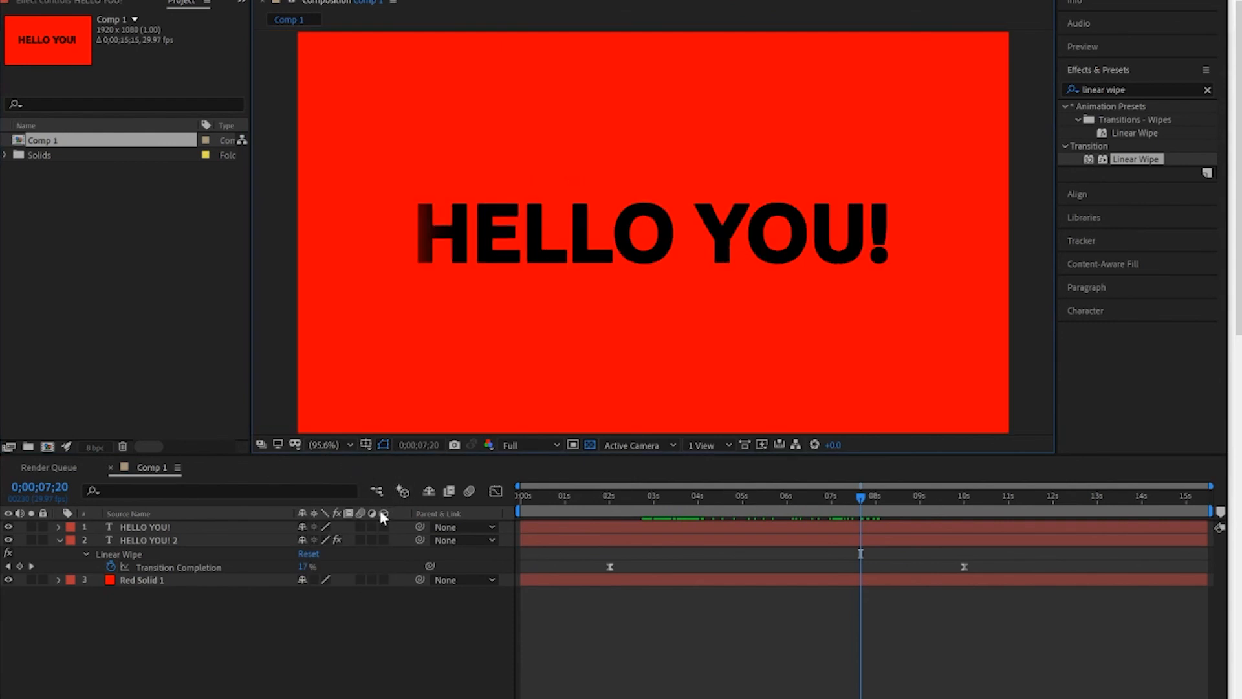